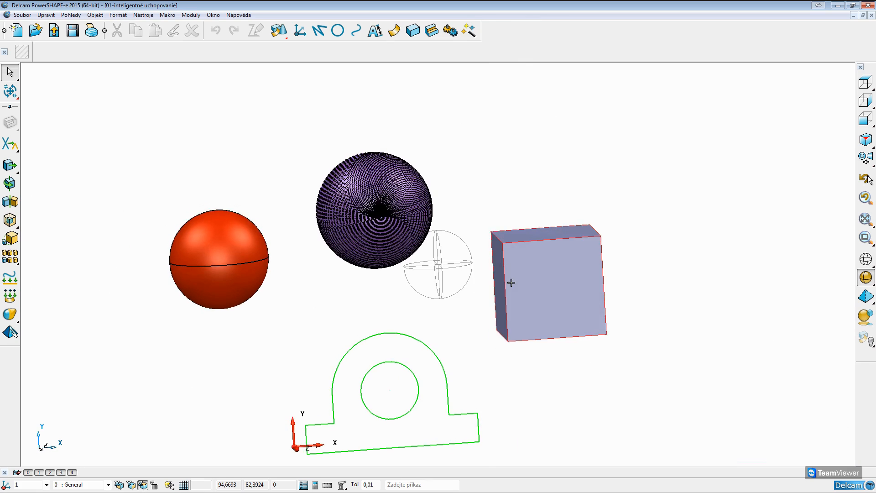
# - Select the bracket's outer profile curve, show the model in top view, and clear the selection
pyautogui.click(434, 348)
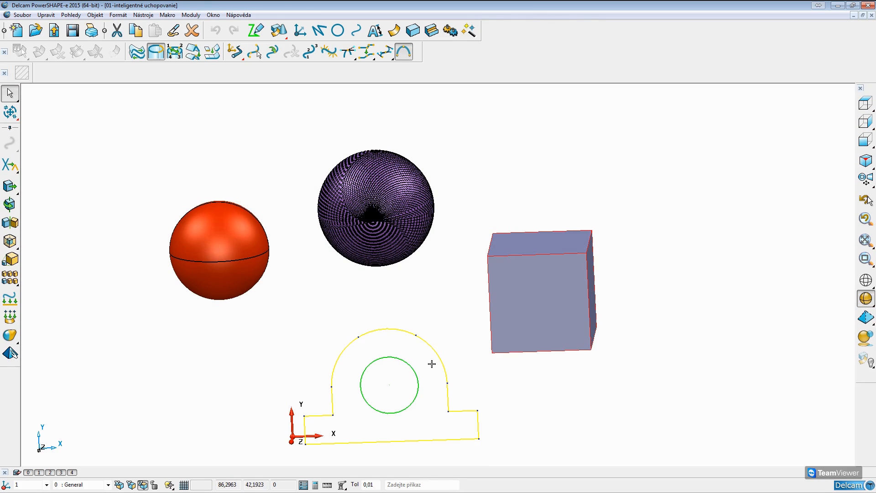
pyautogui.click(866, 142)
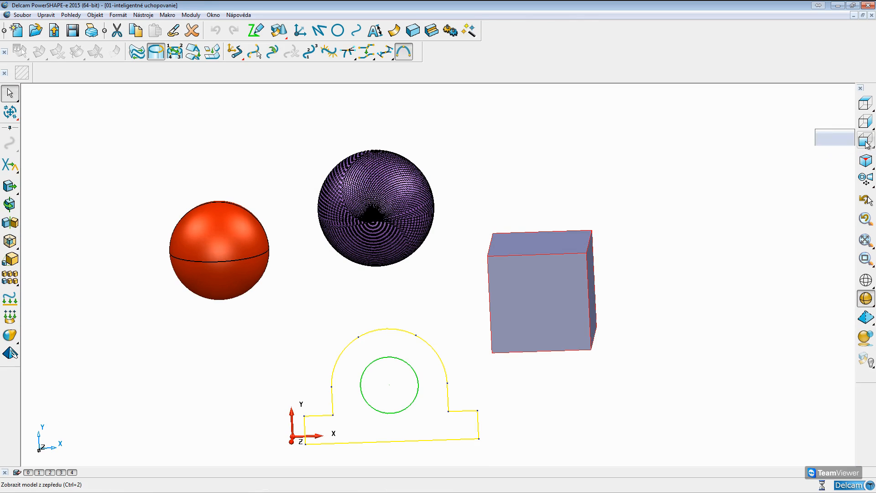
pyautogui.click(866, 104)
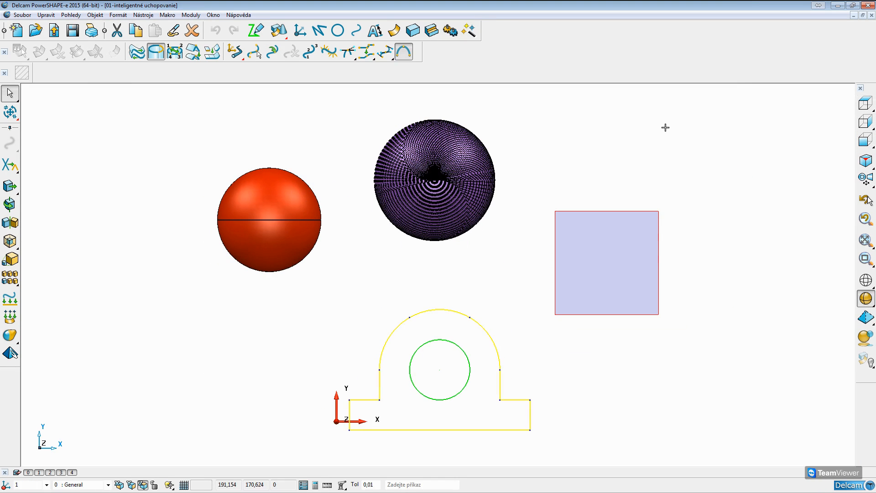
pyautogui.click(237, 149)
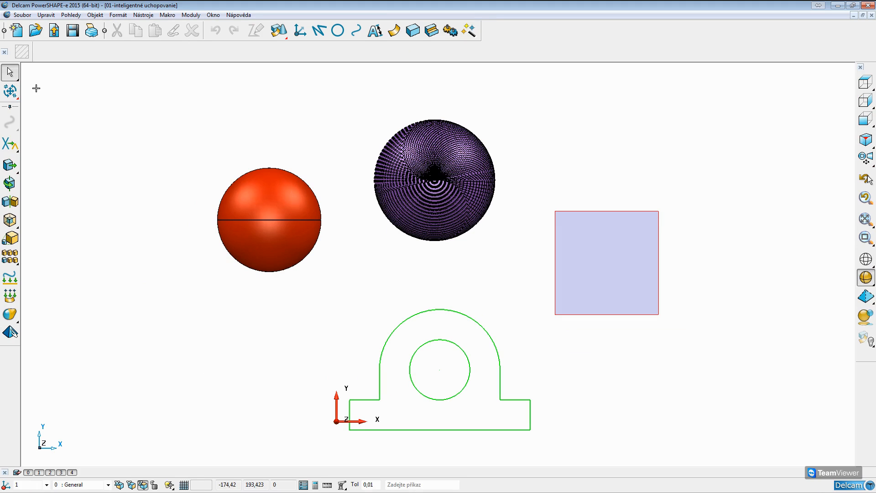
# - Filter-select the wireframe curves and extrude the bracket profile with its circular hole into a solid 100 long
pyautogui.moveTo(15, 77)
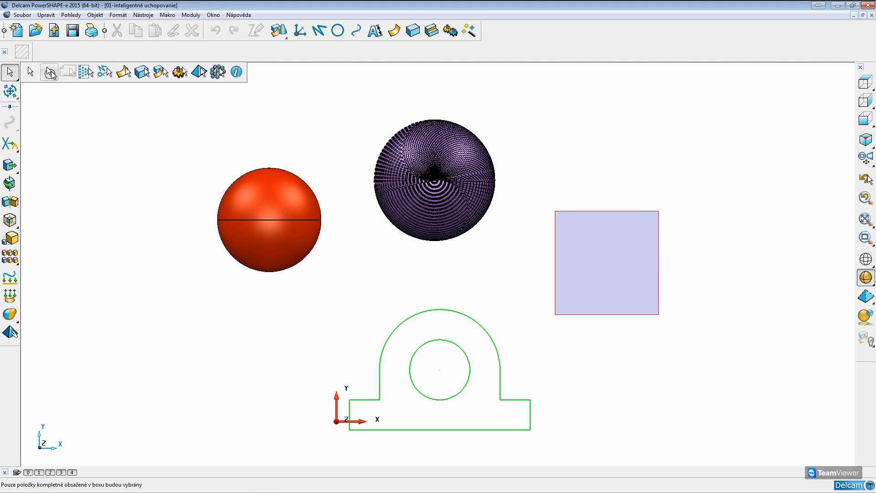
pyautogui.click(107, 76)
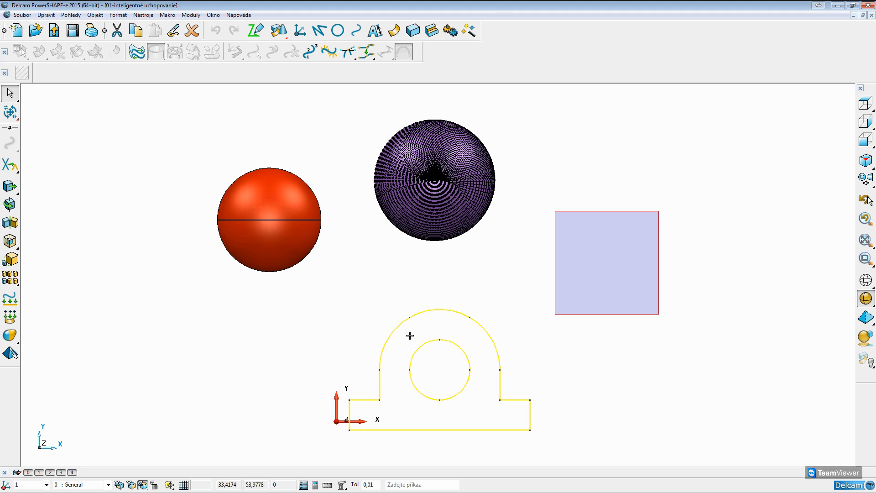
pyautogui.click(413, 30)
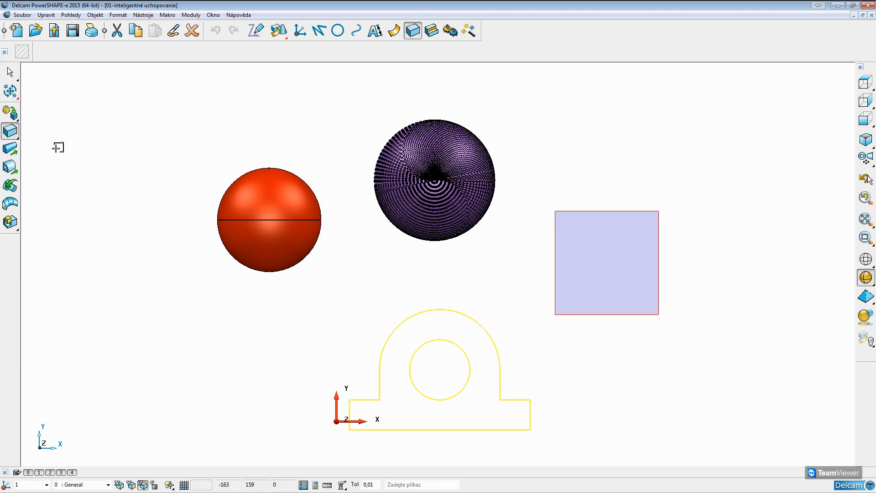
pyautogui.click(11, 168)
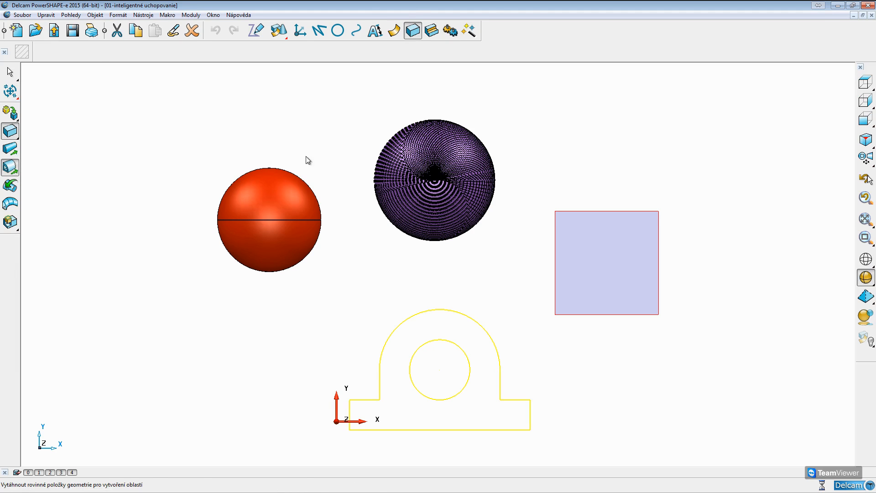
pyautogui.click(380, 332)
pyautogui.click(23, 202)
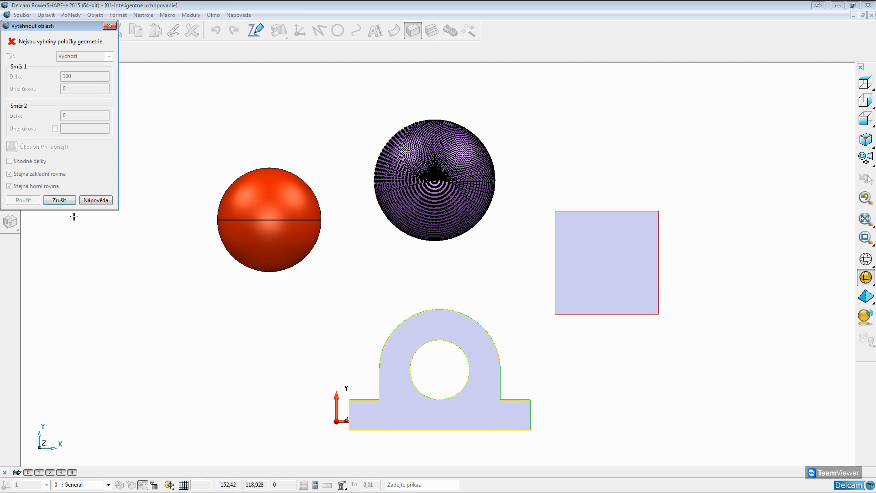
pyautogui.click(59, 200)
pyautogui.hotkey('ctrl', '1')
pyautogui.moveTo(415, 336); pyautogui.dragTo(172, 111, button='middle')
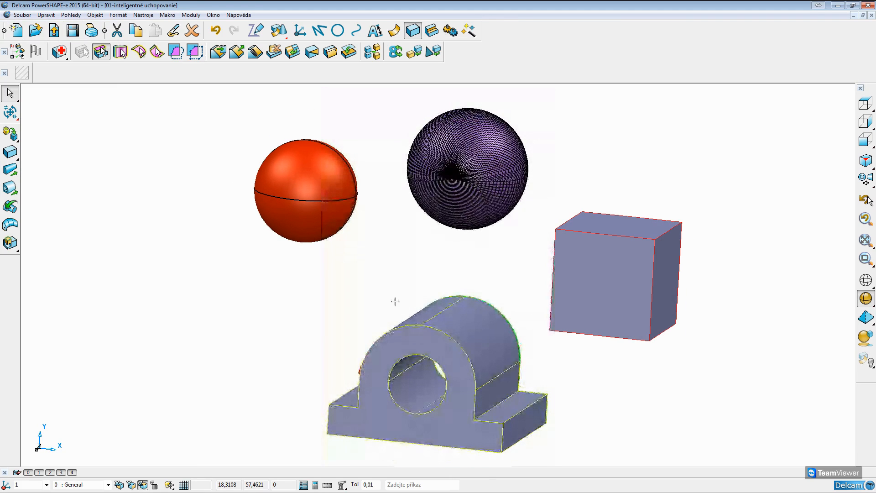
pyautogui.moveTo(396, 299); pyautogui.dragTo(87, 174, button='middle')
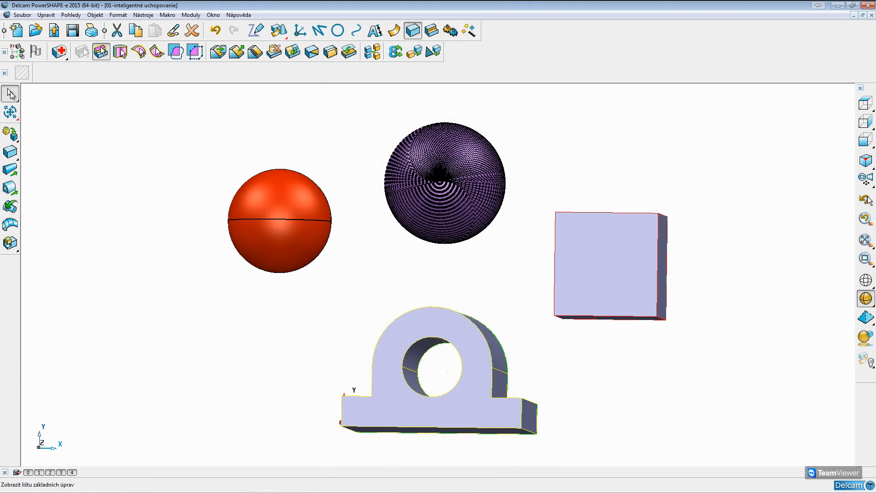
# - Select only the surfaces in the model with the surface selection filter
pyautogui.moveTo(10, 92)
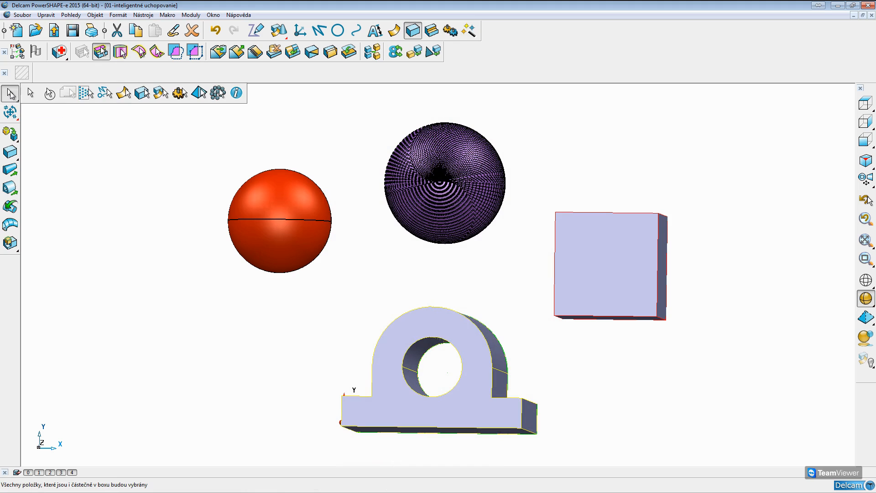
pyautogui.click(123, 94)
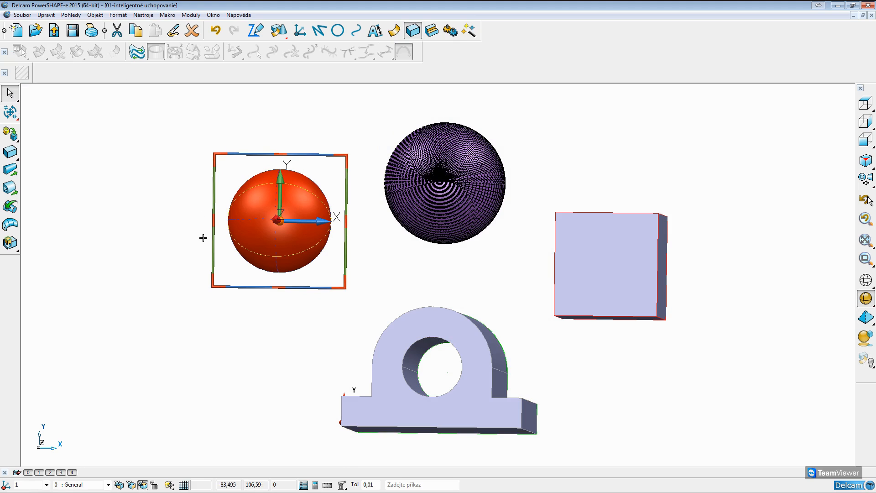
# - Create a square plane surface in the empty area above and to the left of the red sphere
pyautogui.moveTo(399, 233); pyautogui.dragTo(386, 274, button='middle')
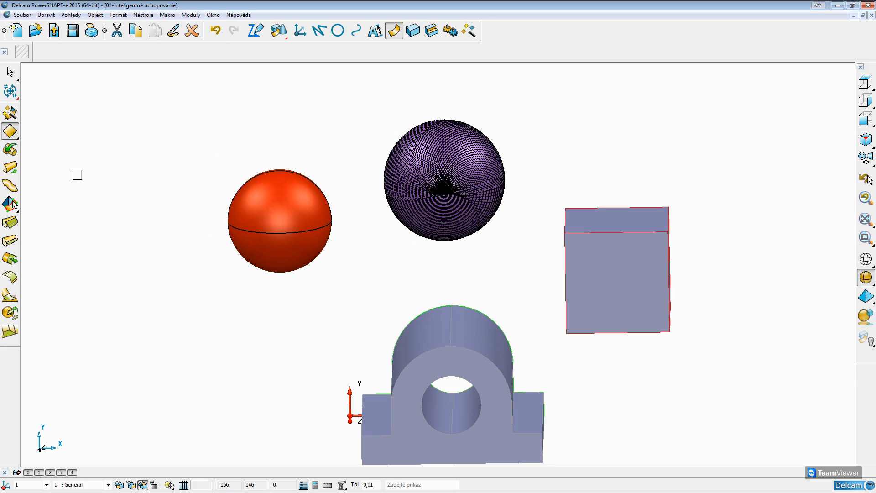
pyautogui.click(10, 131)
pyautogui.click(30, 131)
pyautogui.click(91, 135)
pyautogui.scroll(-2, 322, 241)
pyautogui.moveTo(323, 241); pyautogui.dragTo(113, 181, button='middle')
# - Filter-select all surfaces, including the new plane and the red sphere, and clear the selection
pyautogui.click(11, 73)
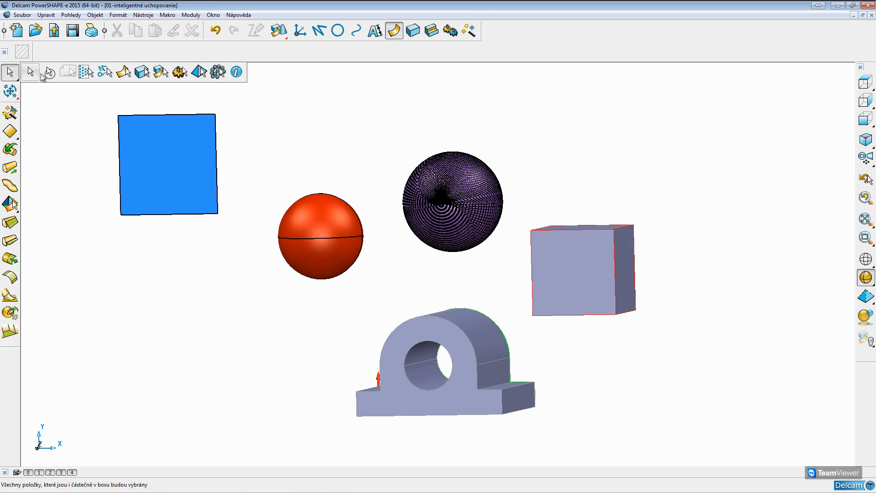
pyautogui.click(124, 75)
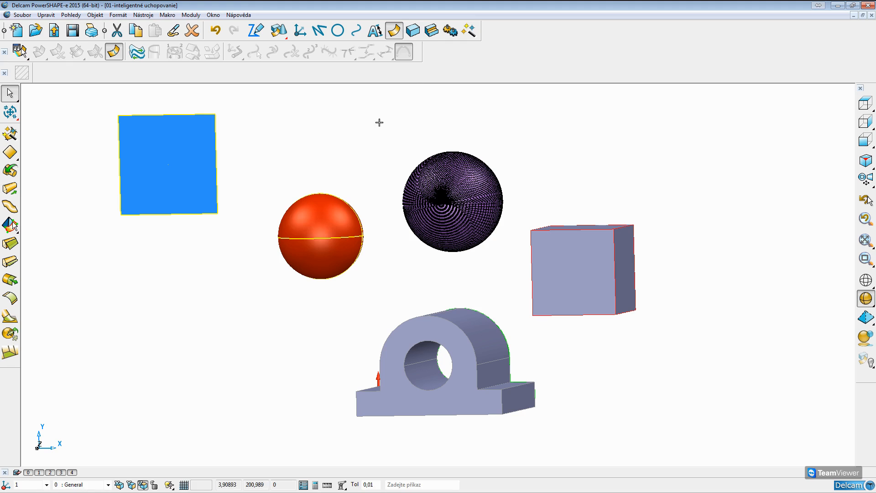
pyautogui.click(402, 135)
# - Select the purple mesh sphere directly, clear it, and select it again with the mesh selection filter
pyautogui.click(446, 172)
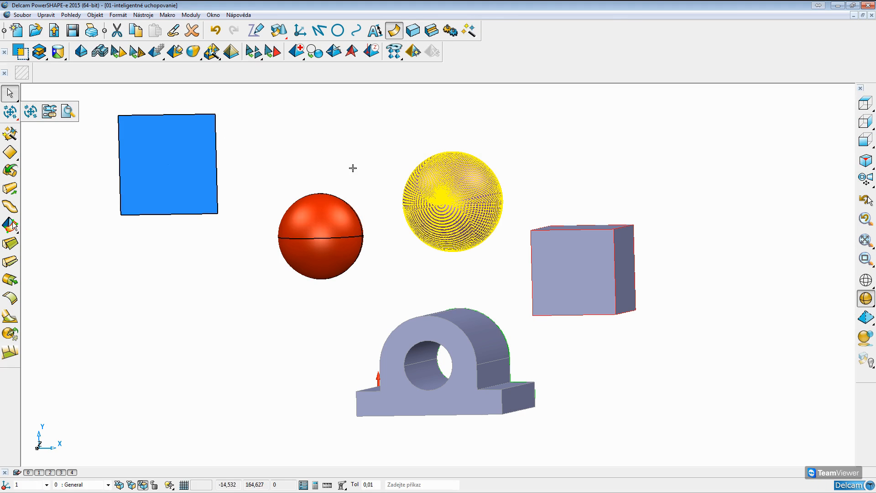
pyautogui.click(278, 127)
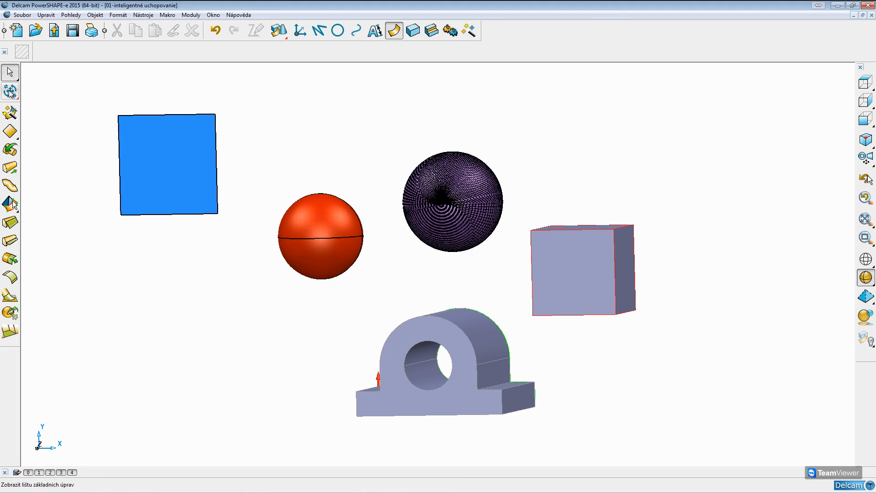
pyautogui.moveTo(10, 72)
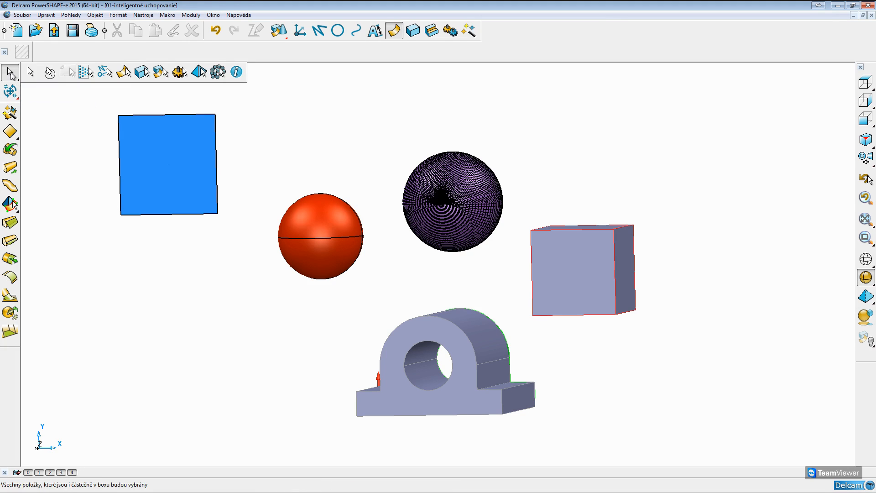
pyautogui.click(201, 75)
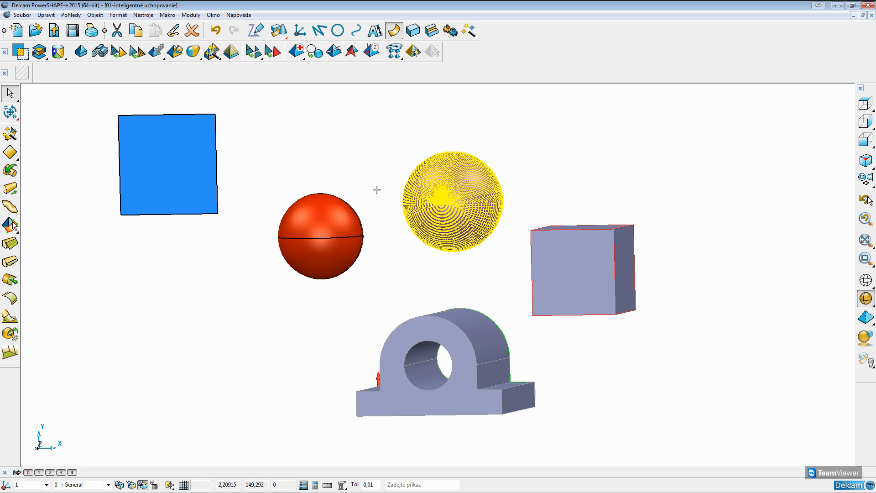
# - Filter-select all solids in the model and examine the selected cube and bracket from several angles
pyautogui.moveTo(283, 145); pyautogui.dragTo(322, 153, button='middle')
pyautogui.click(9, 93)
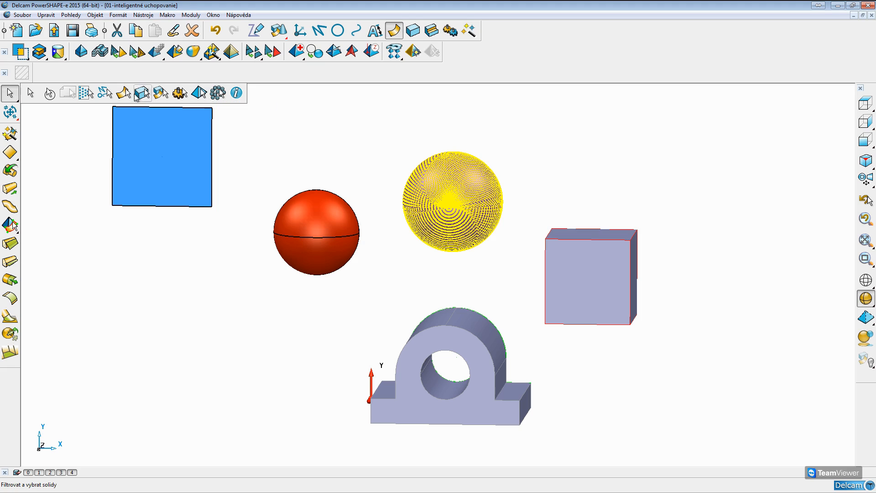
pyautogui.click(142, 94)
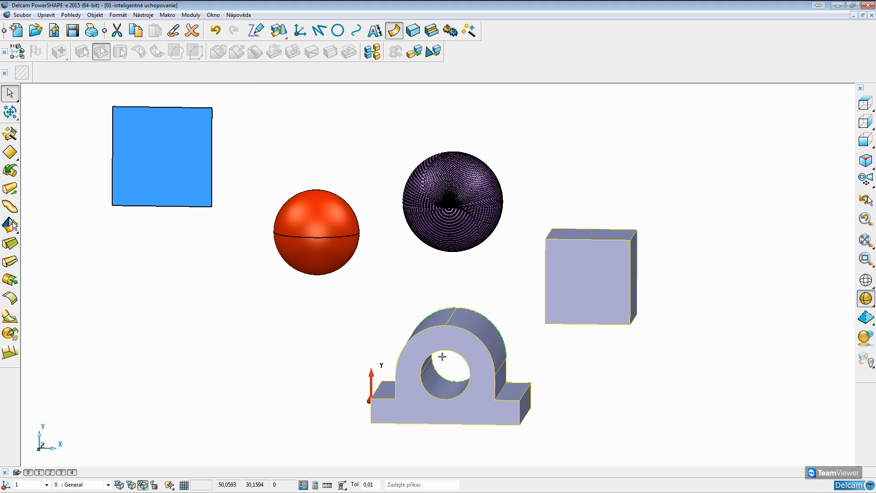
pyautogui.moveTo(503, 300); pyautogui.dragTo(566, 315, button='middle')
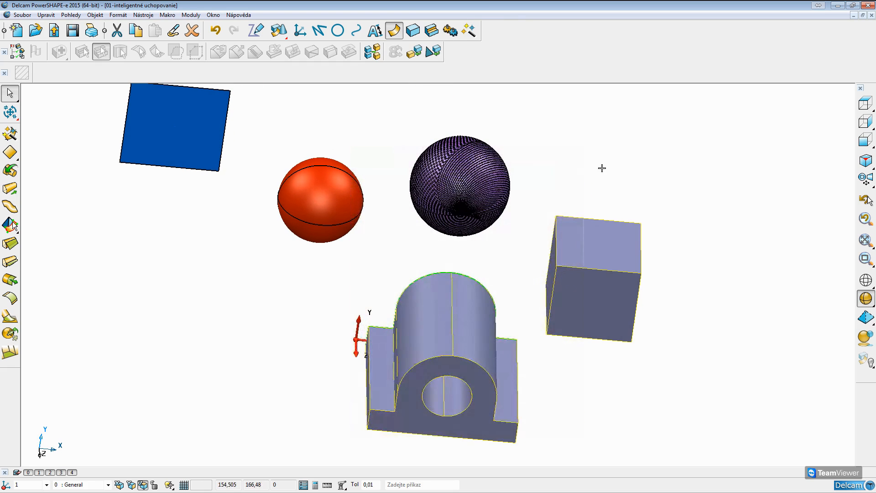
pyautogui.moveTo(636, 198); pyautogui.dragTo(635, 122, button='middle')
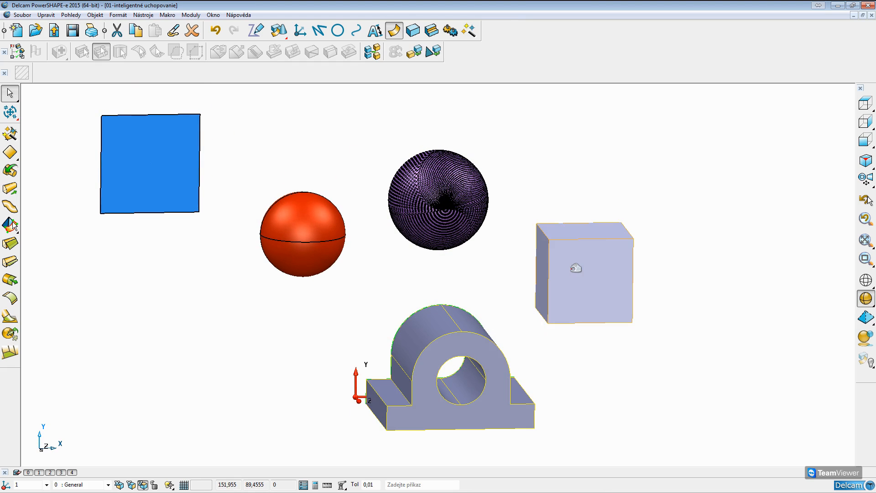
# - Return the model to the top view and clear the solid selection
pyautogui.click(866, 103)
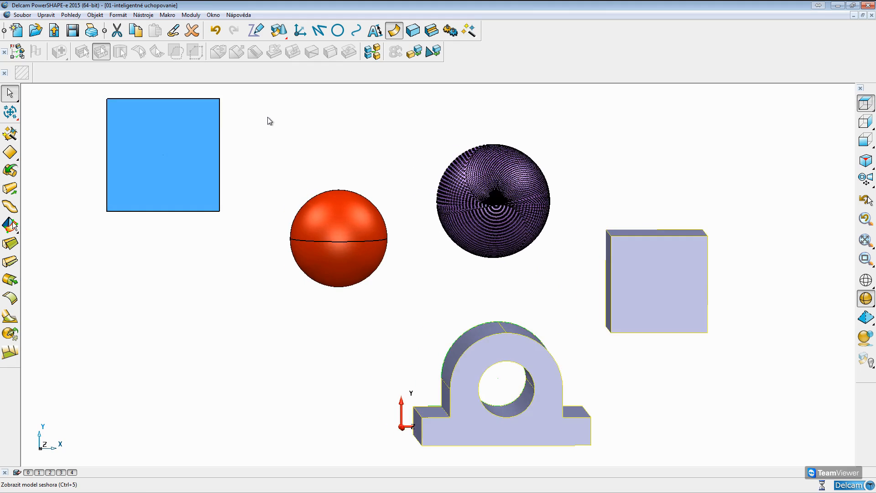
pyautogui.scroll(-3, 450, 290)
pyautogui.moveTo(17, 98)
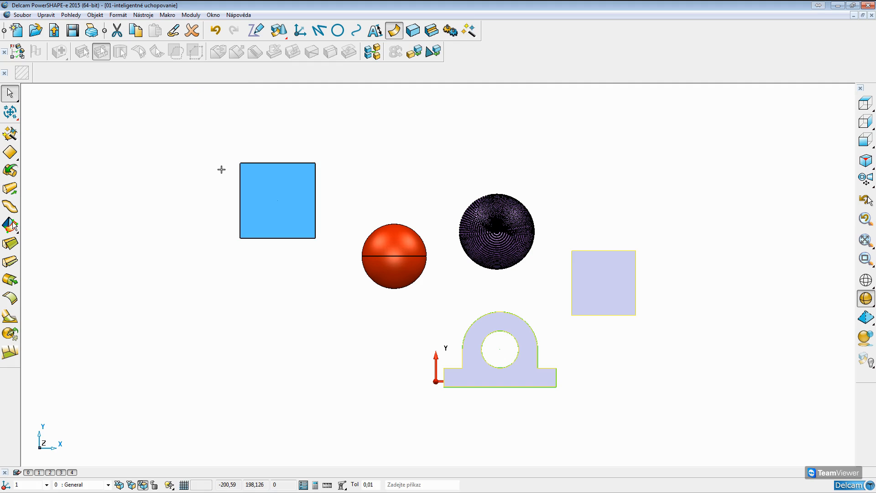
pyautogui.click(80, 344)
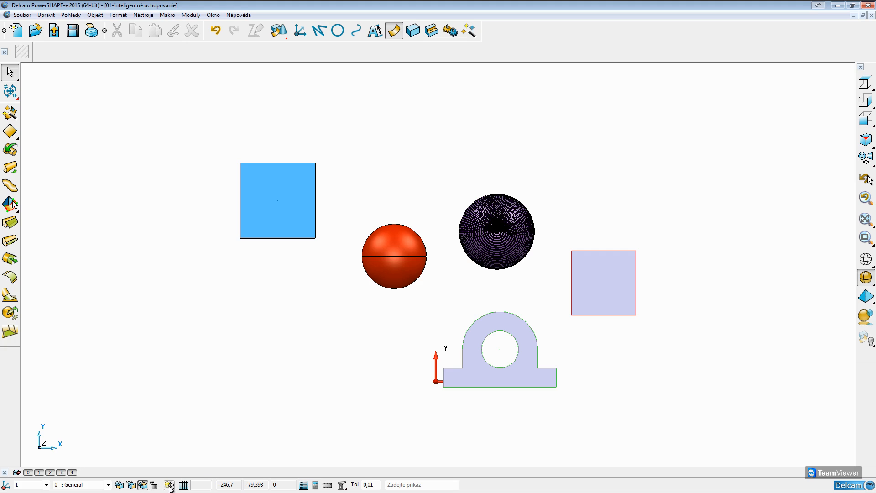
# - Draw a horizontal line about 212.5 long above the blue plane and the red sphere, and select it
pyautogui.moveTo(170, 487)
pyautogui.click(320, 30)
pyautogui.click(235, 116)
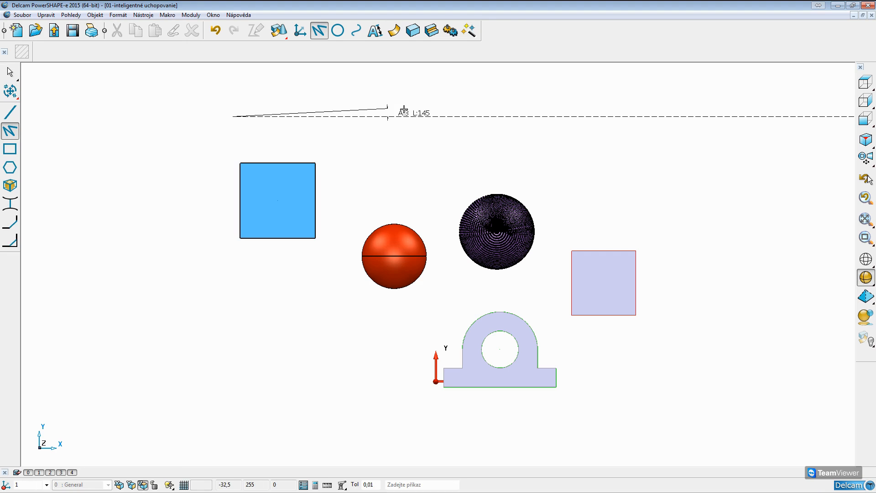
pyautogui.click(460, 115)
pyautogui.press('Escape')
pyautogui.click(278, 116)
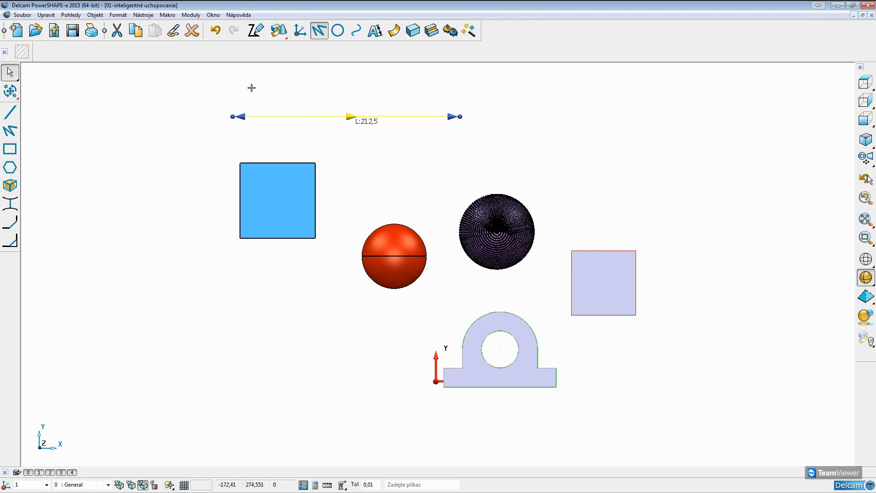
# - Check the line's end snap point with the line tool, turn off the intelligent cursor, and reselect the line
pyautogui.click(321, 32)
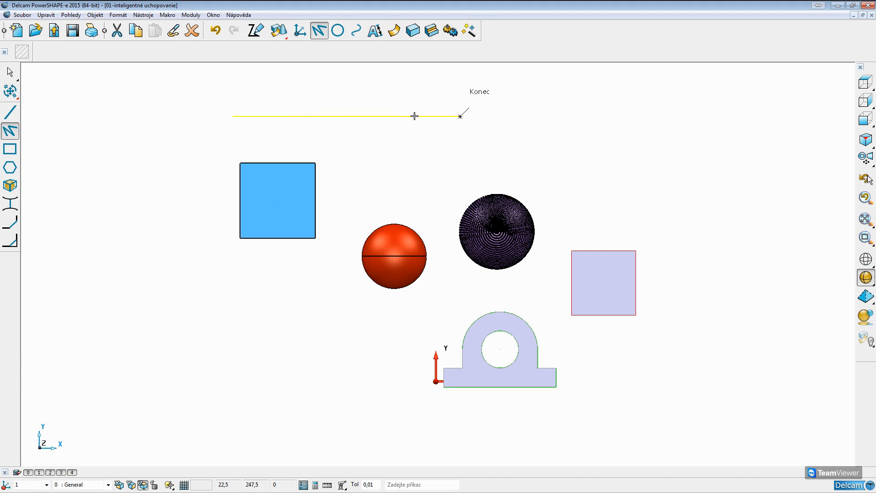
pyautogui.rightClick(318, 97)
pyautogui.click(333, 103)
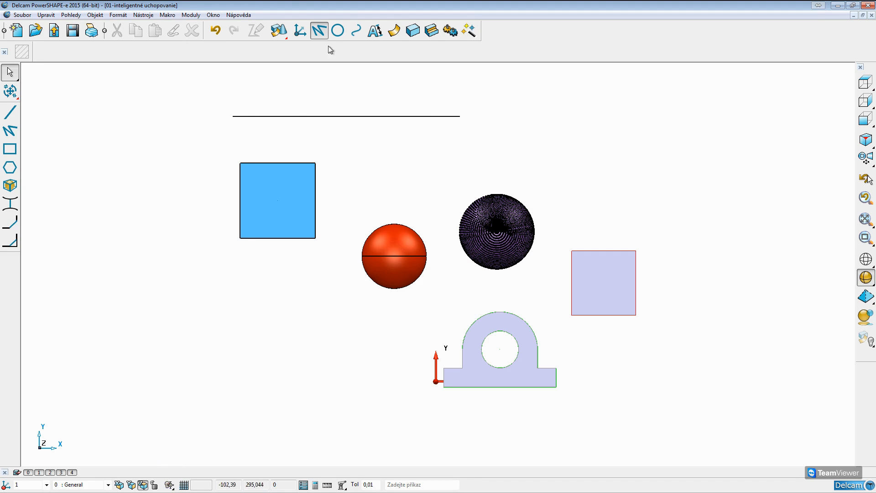
pyautogui.rightClick(279, 96)
pyautogui.click(279, 95)
pyautogui.click(268, 116)
pyautogui.click(254, 107)
pyautogui.click(233, 117)
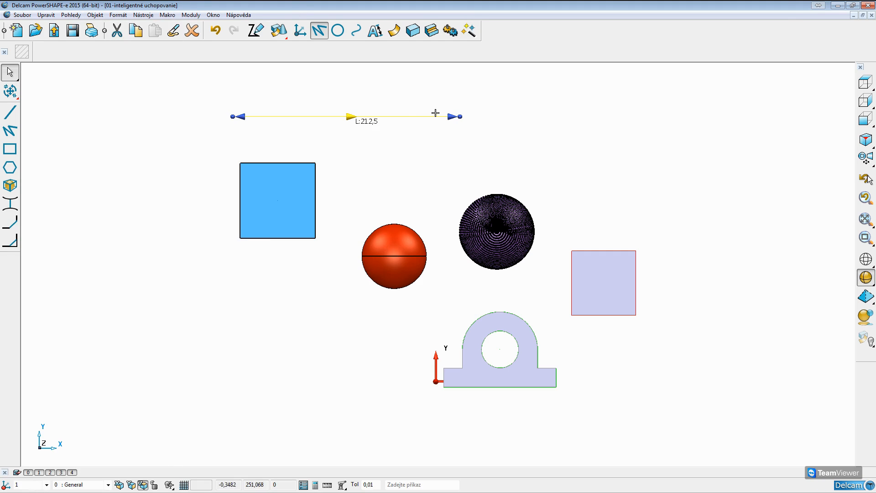
# - With the line tool active, turn the intelligent cursor back on, then leave the tool and clear the selection
pyautogui.click(312, 27)
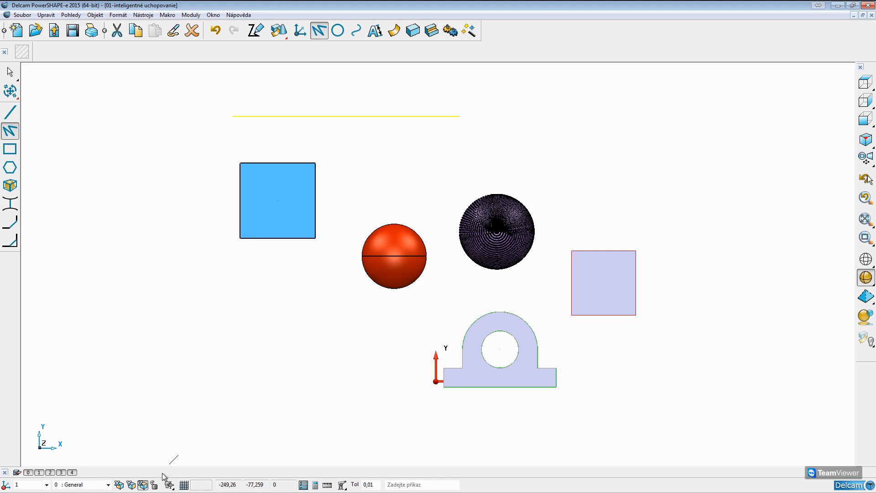
pyautogui.click(173, 486)
pyautogui.rightClick(153, 268)
pyautogui.click(106, 205)
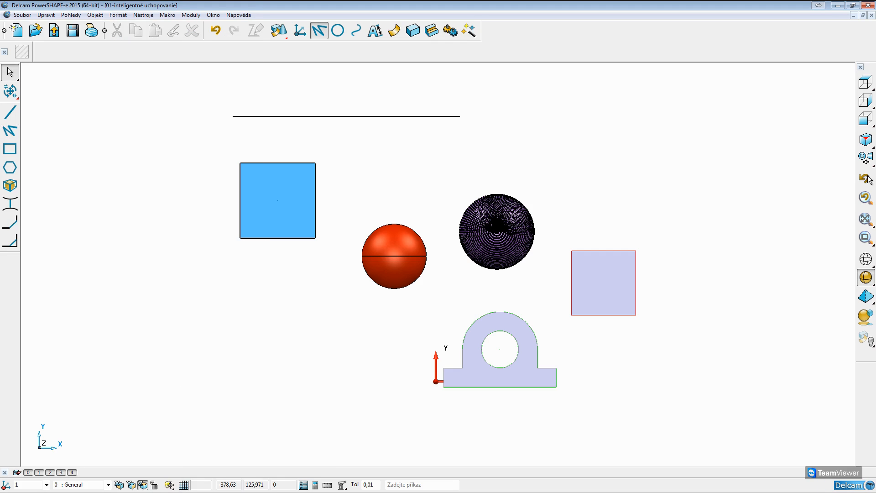
# - Switch to the Parametrizacia presentation in PowerPoint
pyautogui.hotkey('alt', 'Tab')
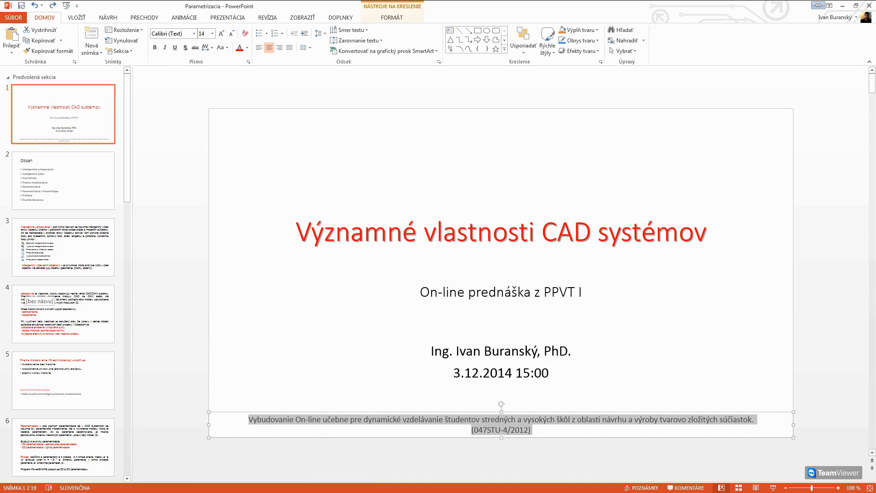
# - Start the slide show from the Inteligentné uchopovanie slide and advance to the Asociativita slide
pyautogui.click(46, 301)
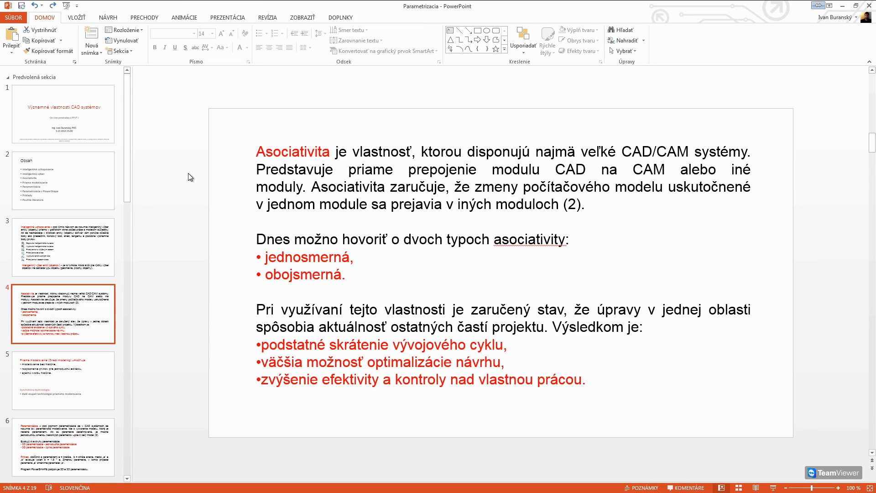
pyautogui.scroll(-5, 161, 32)
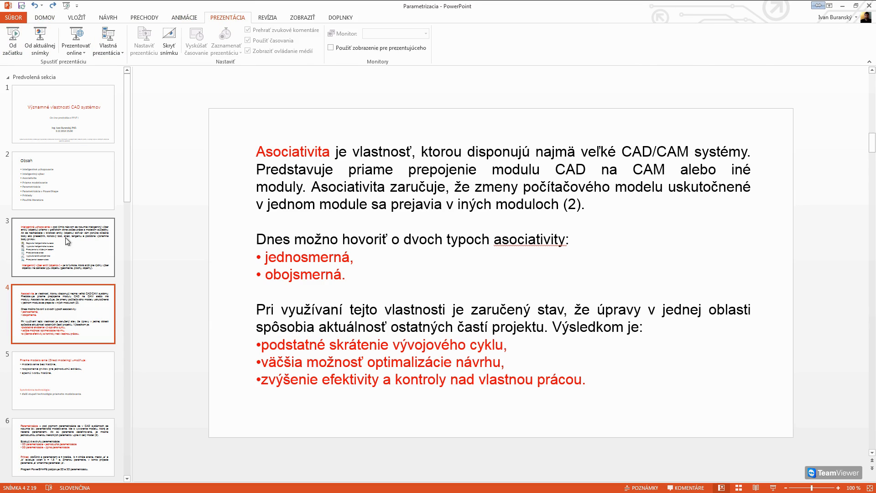
pyautogui.click(41, 49)
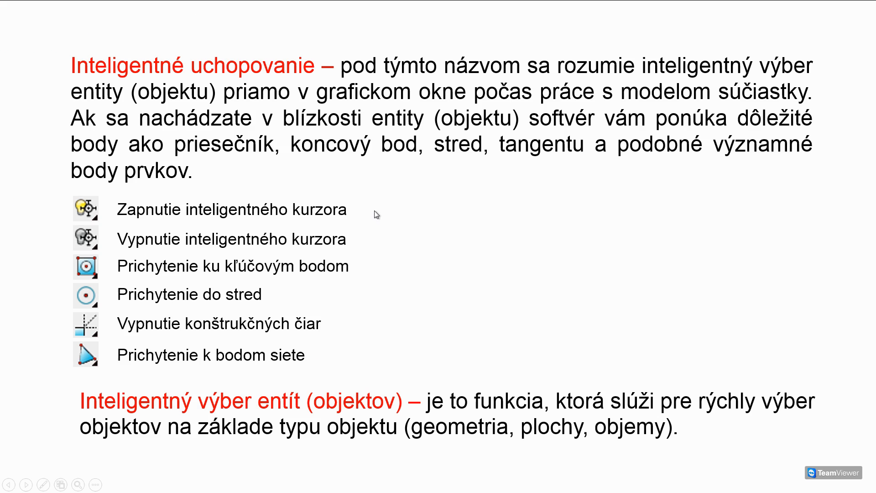
pyautogui.click(199, 141)
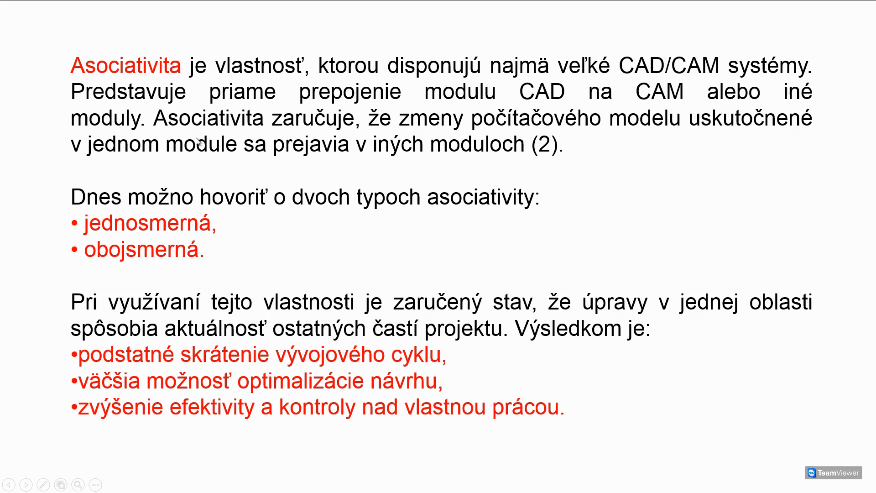
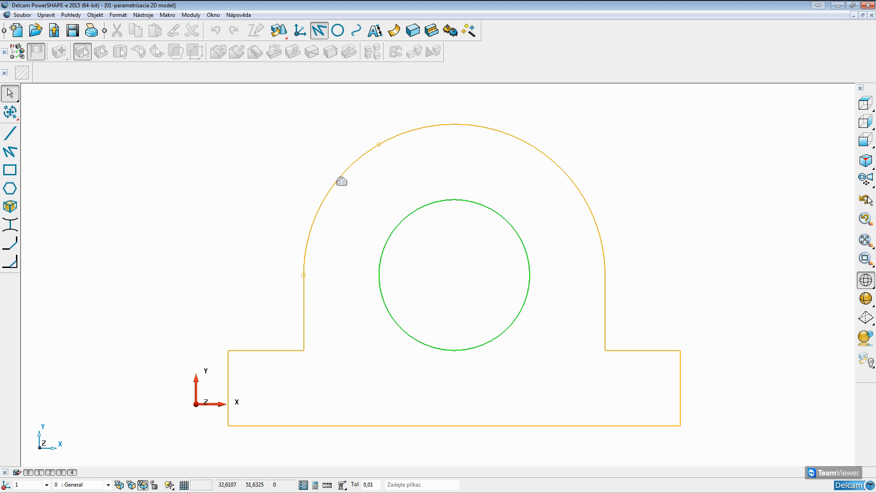
# - Examine the bracket's outer profile and inner circle as separate curves by selecting each, and clear the selection
pyautogui.click(502, 131)
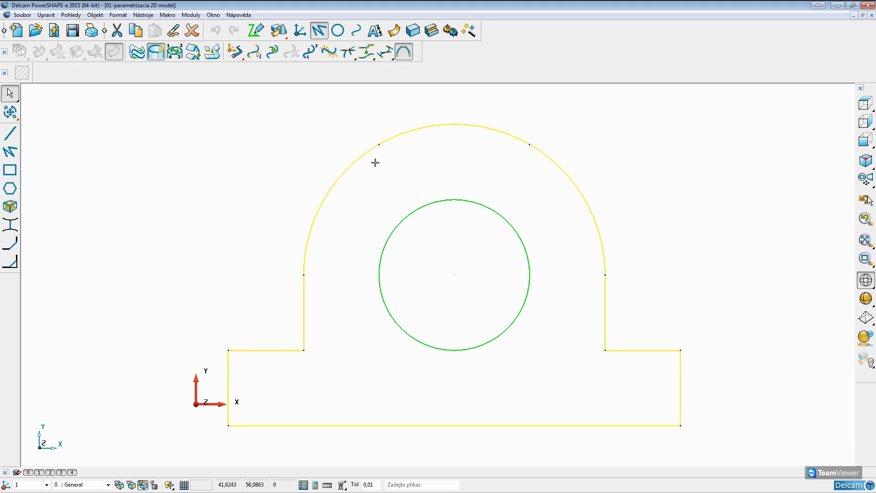
pyautogui.click(429, 159)
pyautogui.click(402, 135)
pyautogui.click(457, 200)
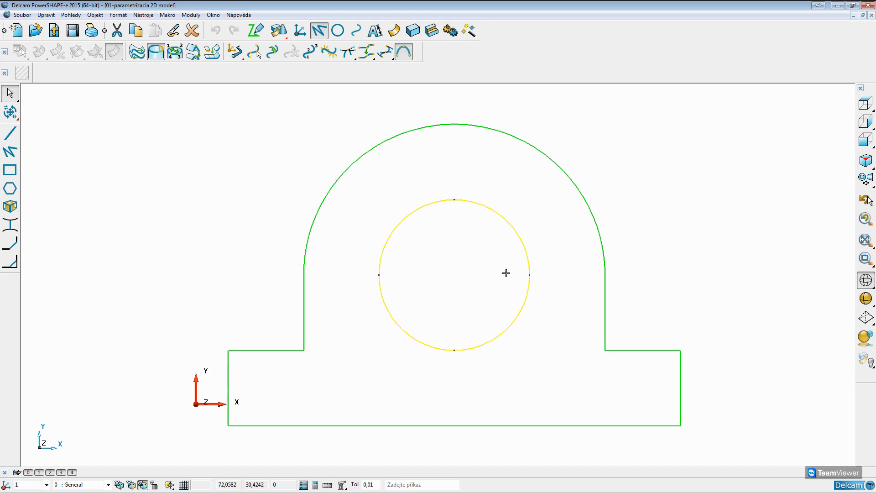
pyautogui.click(290, 147)
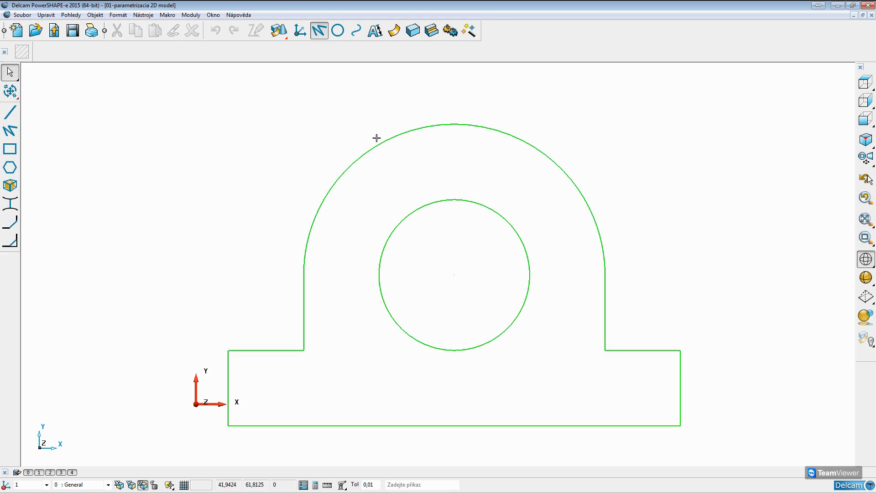
pyautogui.click(379, 144)
pyautogui.click(384, 125)
pyautogui.click(433, 122)
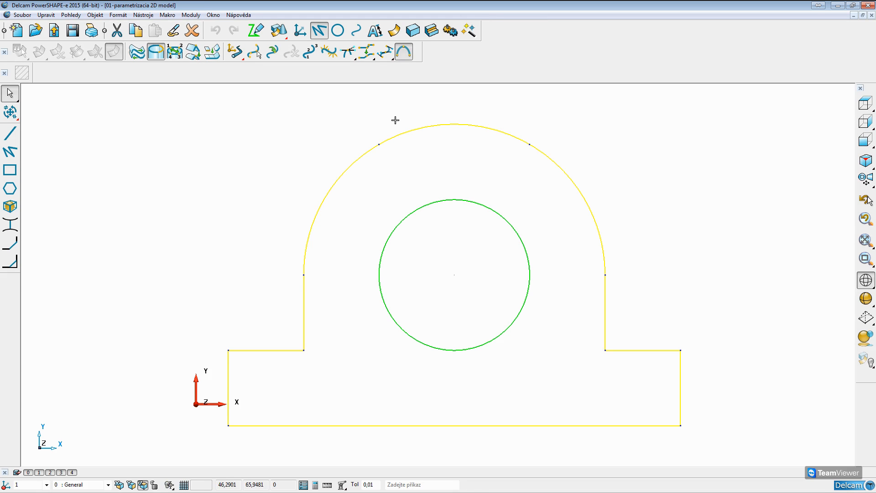
pyautogui.click(396, 120)
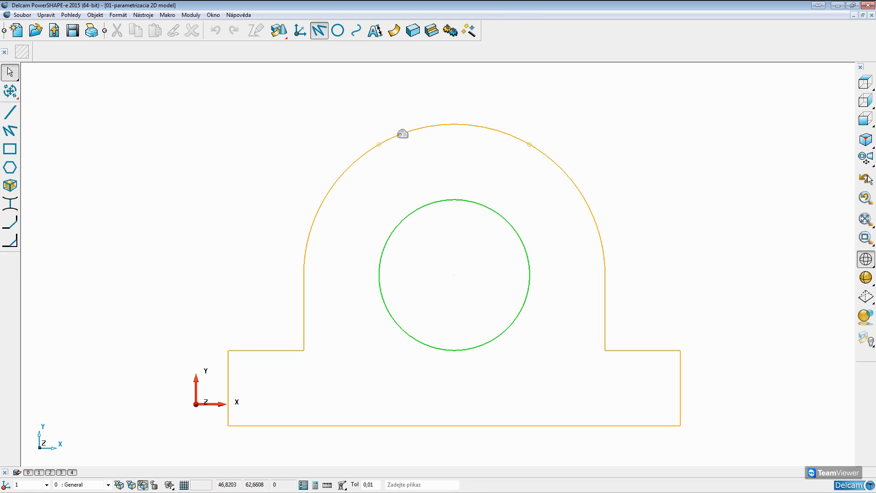
# - Select the bracket's outer profile and edit the curve using active dimensions
pyautogui.click(402, 134)
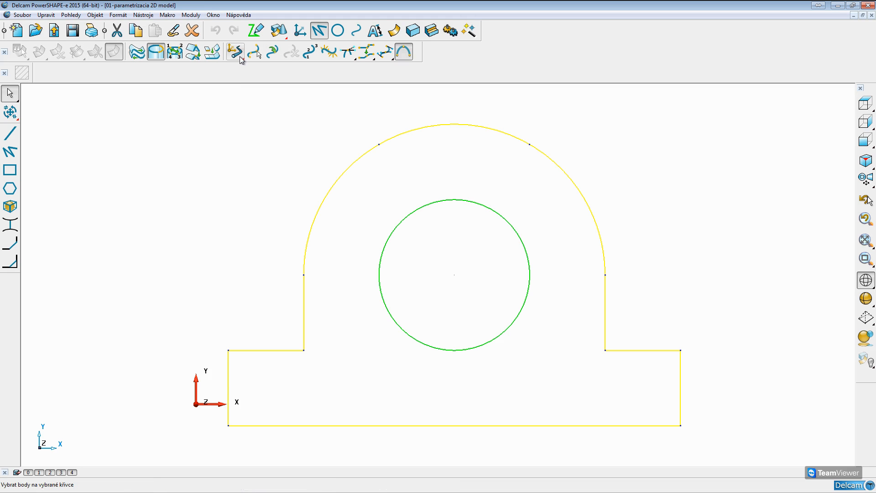
pyautogui.moveTo(242, 59)
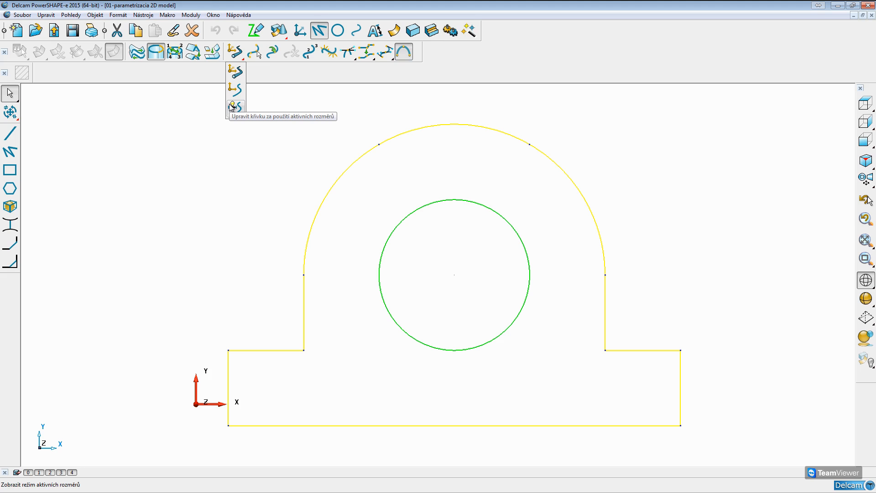
pyautogui.click(232, 108)
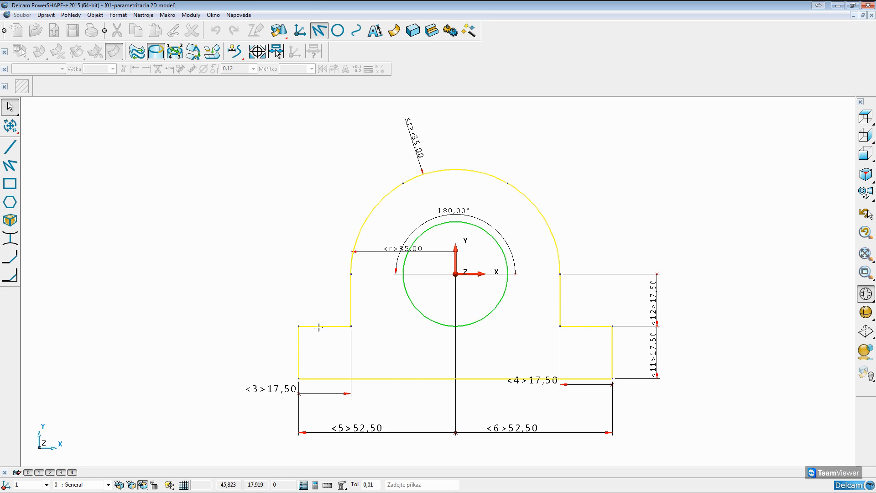
# - Examine the dimensions along the profile's base and the vertical dimensions beside it
pyautogui.click(329, 393)
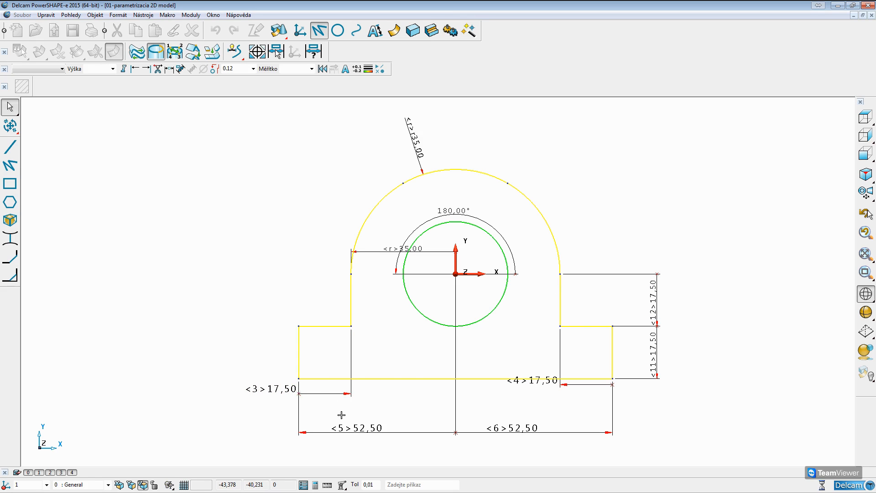
pyautogui.click(367, 428)
pyautogui.click(509, 423)
pyautogui.click(653, 303)
pyautogui.click(438, 143)
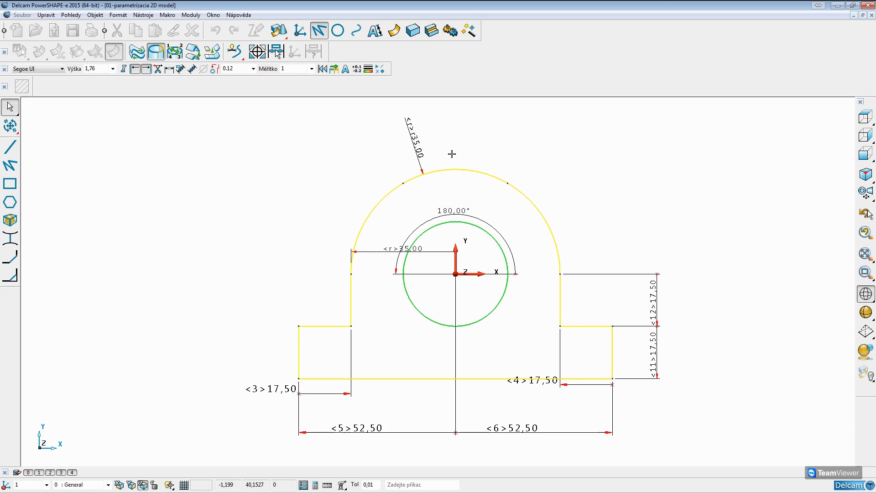
# - Select the arc's radius dimension, the horizontal radius dimension and one half of the base width in turn to inspect them
pyautogui.click(419, 123)
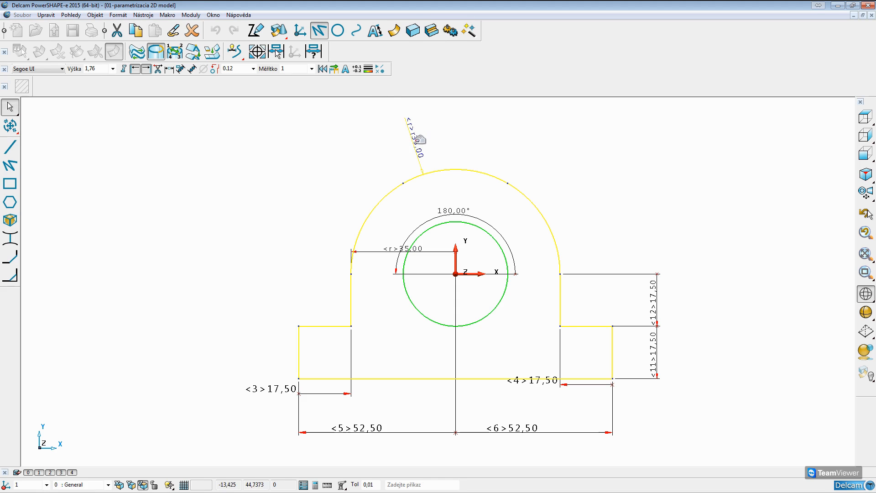
pyautogui.click(395, 251)
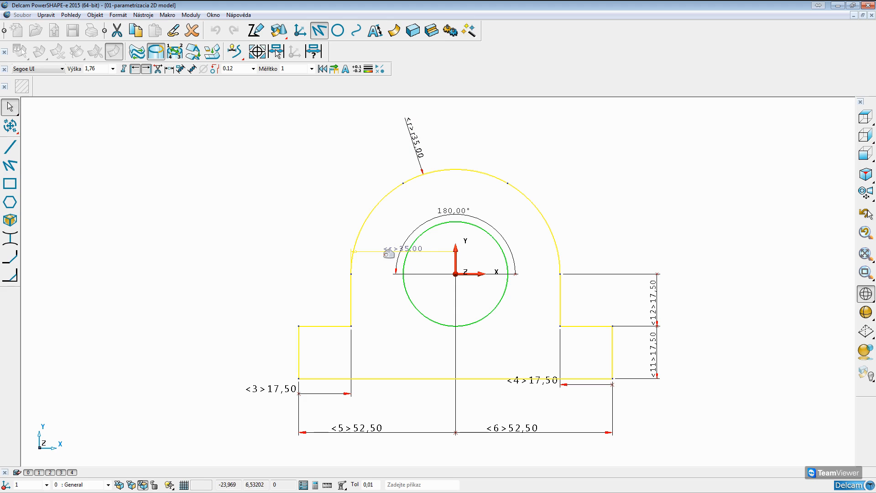
pyautogui.press('Escape')
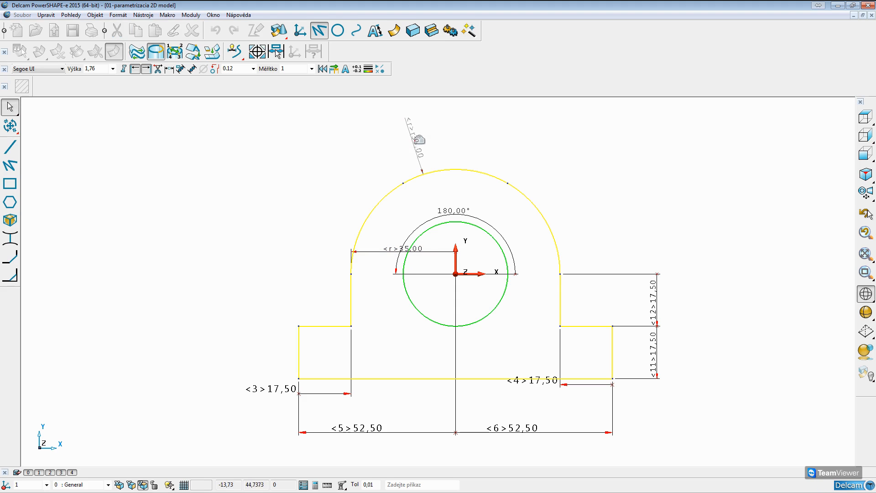
pyautogui.click(417, 119)
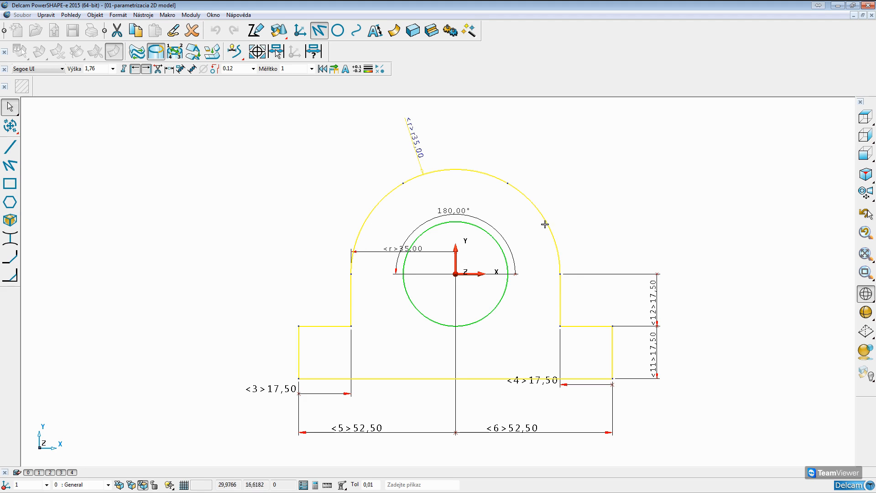
pyautogui.click(393, 248)
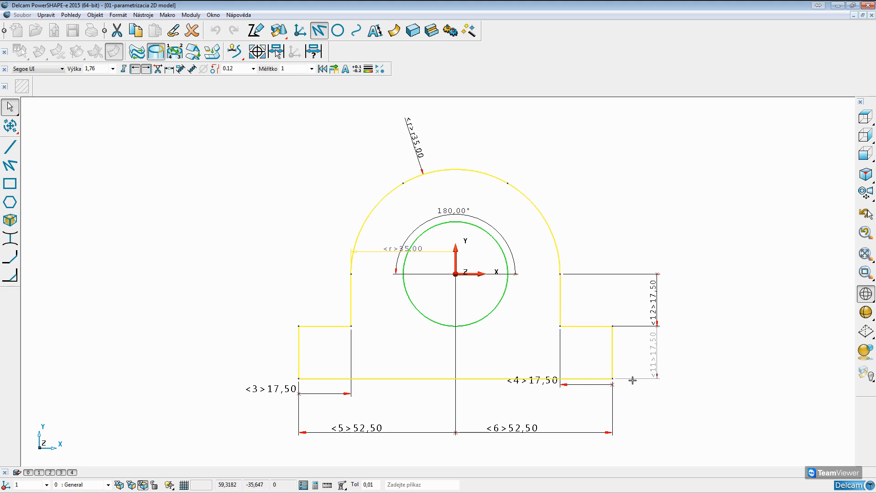
pyautogui.click(496, 429)
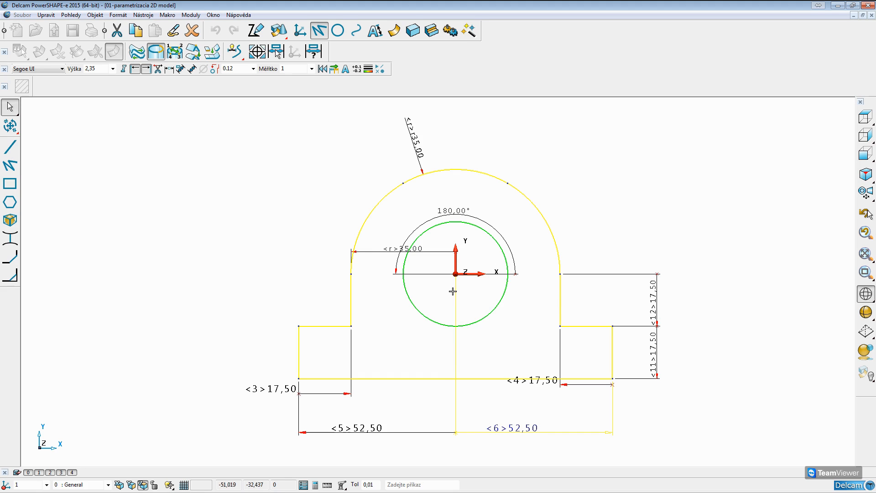
# - Review the value expressions of the arc's radius dimension and the horizontal dimension from the arc centre, closing each one
pyautogui.click(417, 139)
pyautogui.click(417, 138)
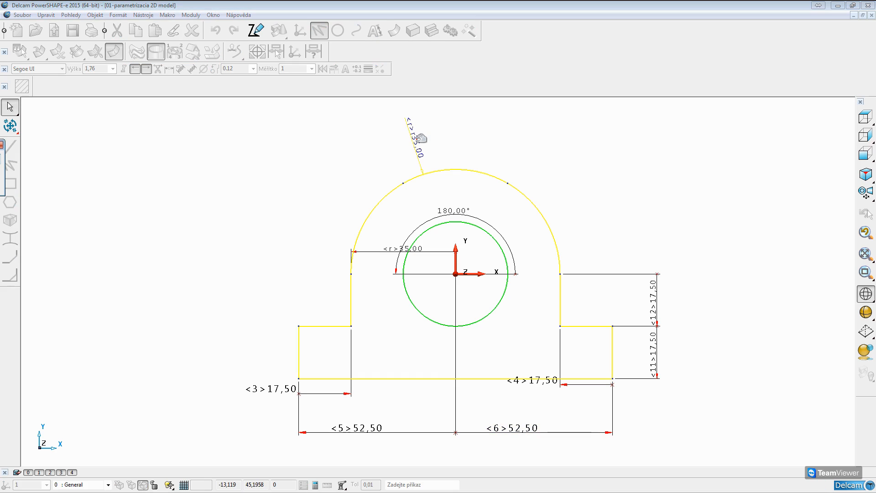
pyautogui.doubleClick(421, 143)
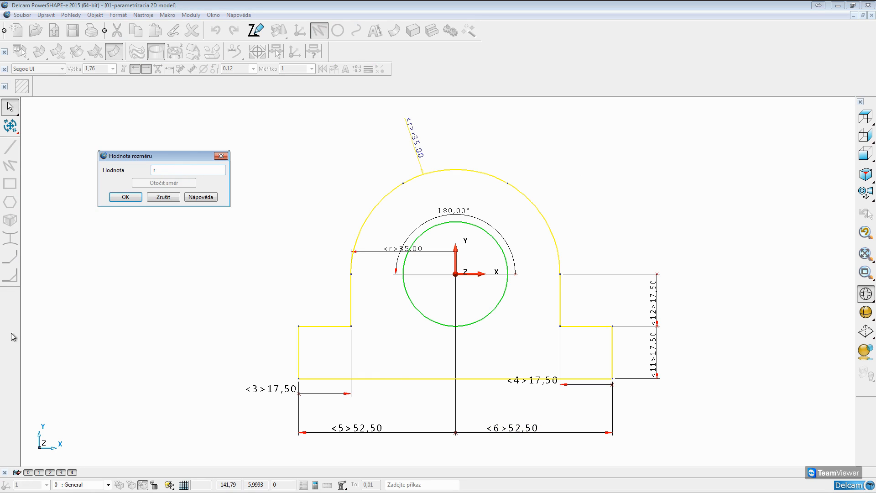
pyautogui.click(129, 197)
pyautogui.doubleClick(389, 249)
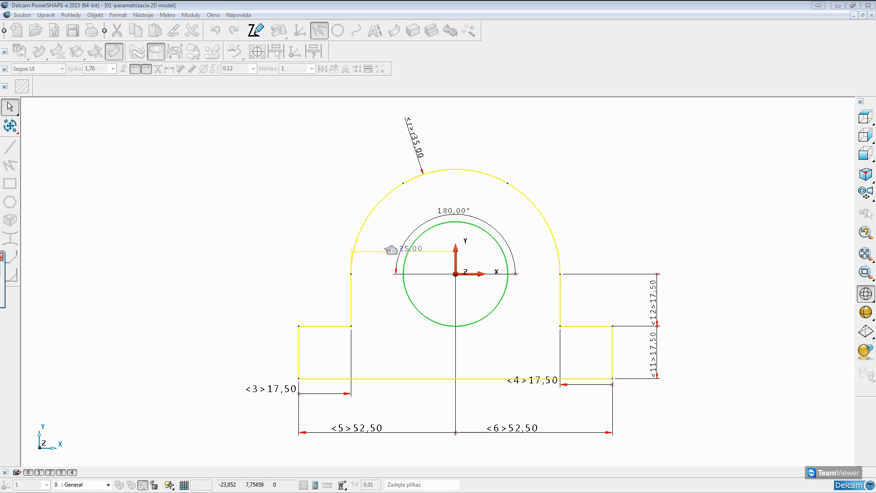
pyautogui.moveTo(0, 257); pyautogui.dragTo(225, 236)
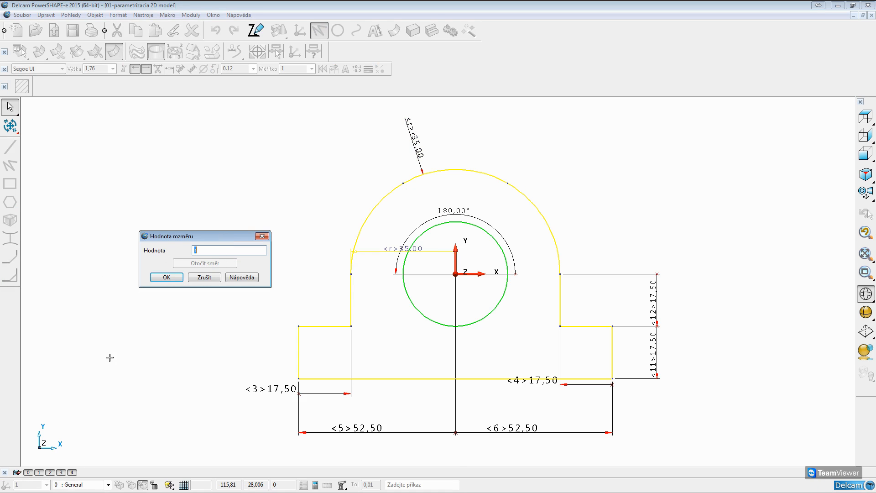
pyautogui.click(174, 279)
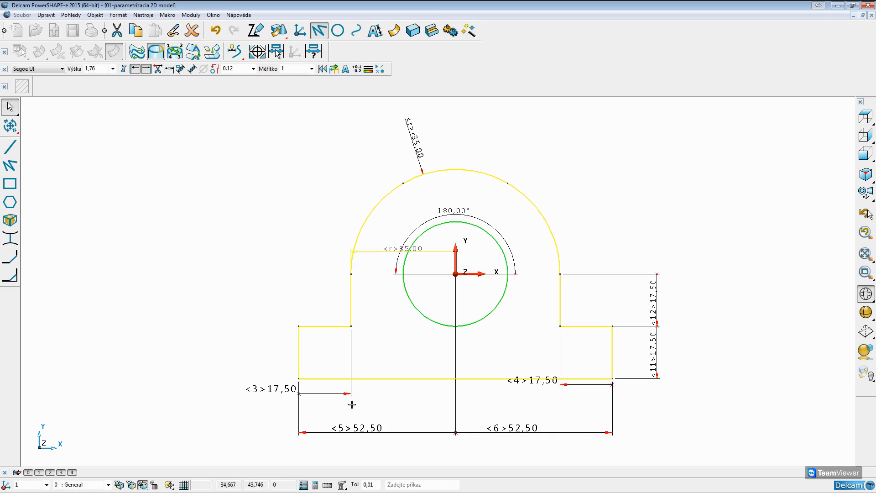
# - Review and accept the value expressions of the upper vertical dimension and the base's half width on the side away from it
pyautogui.doubleClick(658, 297)
pyautogui.click(248, 179)
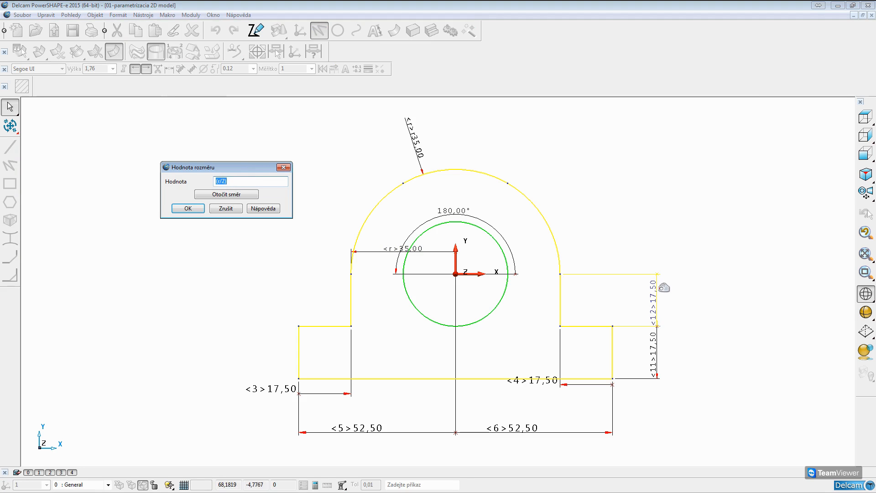
pyautogui.click(189, 208)
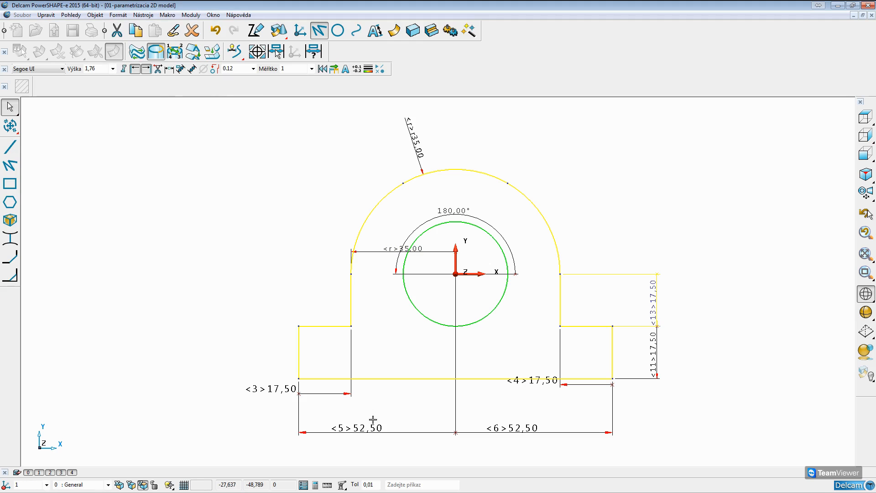
pyautogui.moveTo(0, 418); pyautogui.dragTo(175, 187)
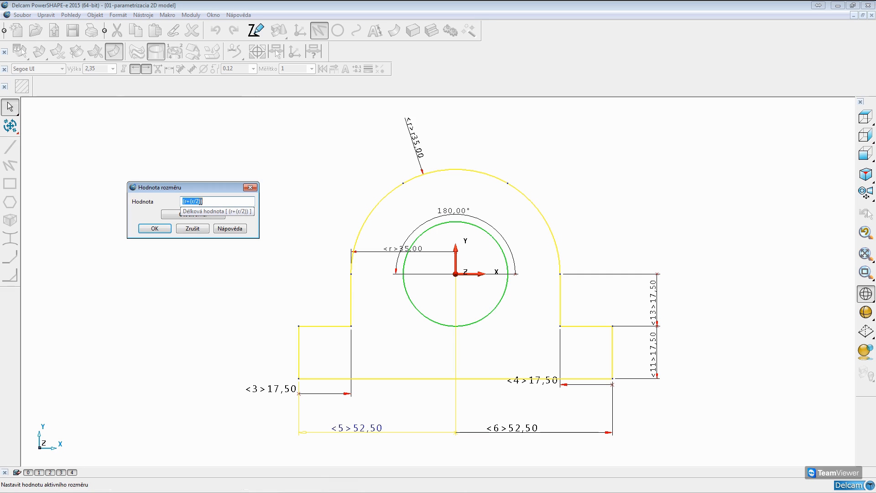
pyautogui.moveTo(205, 202); pyautogui.dragTo(181, 201)
pyautogui.click(215, 201)
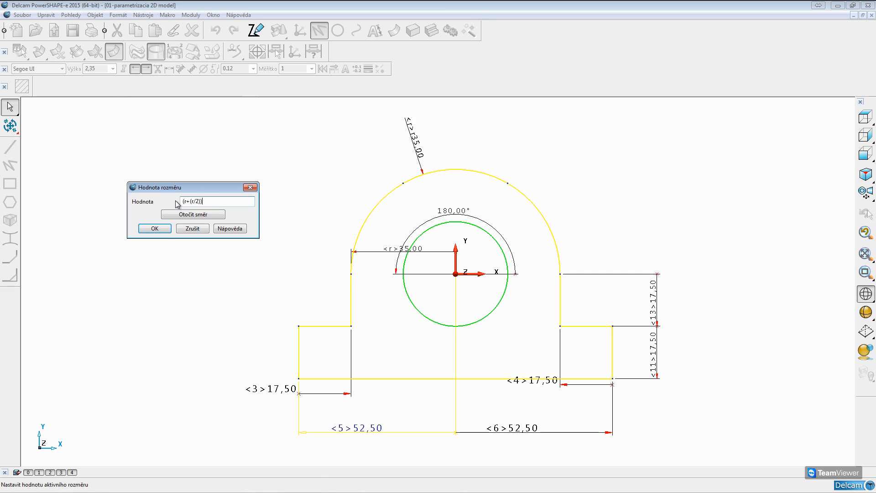
pyautogui.click(153, 228)
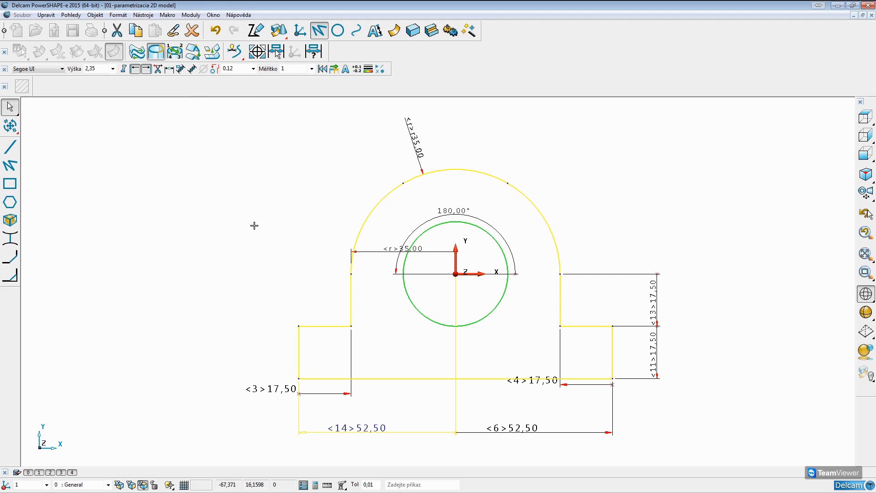
# - Select the radius dimension of the profile's arc to point out the parameter that drives it
pyautogui.click(415, 136)
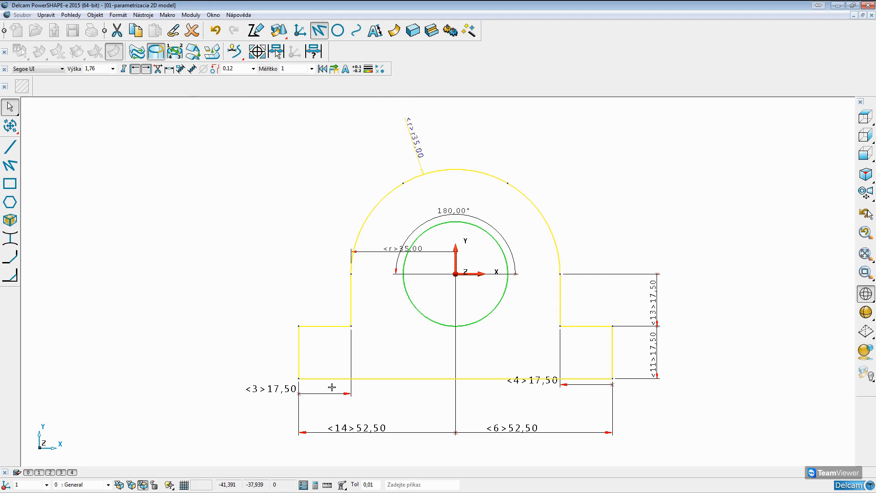
pyautogui.click(245, 251)
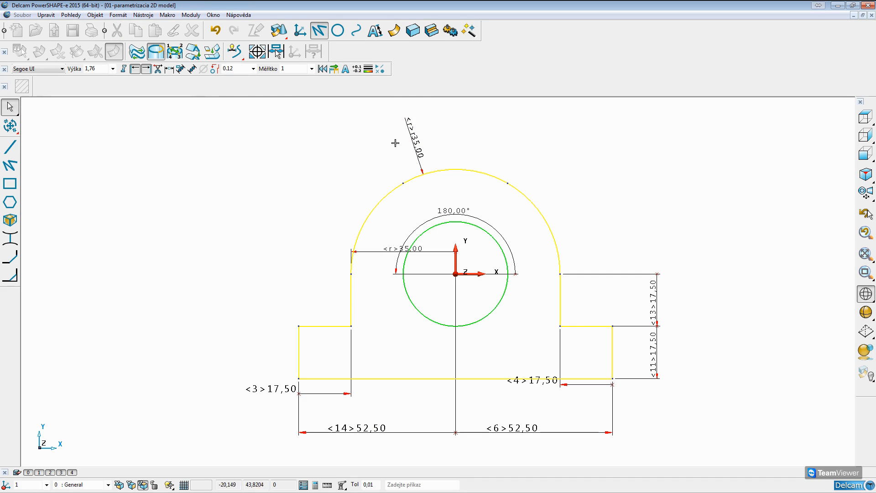
pyautogui.click(418, 140)
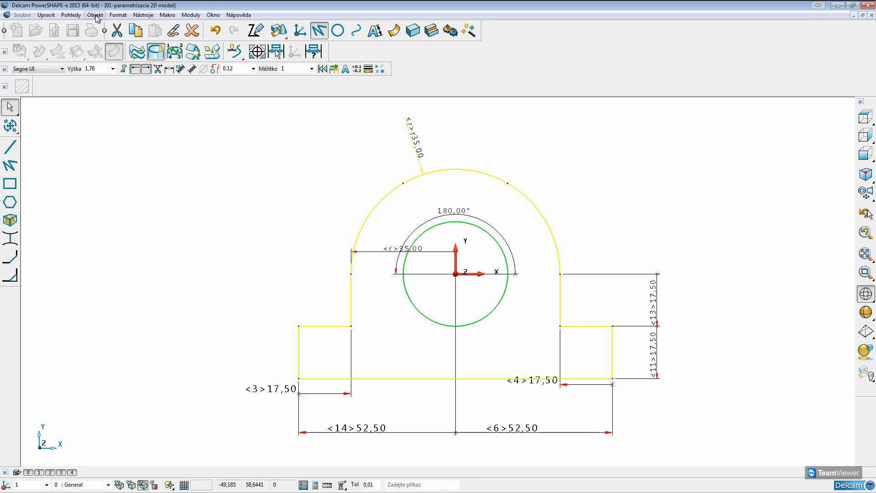
# - Set the length parameter r to 50 mm and apply it to the parametric profile
pyautogui.click(73, 15)
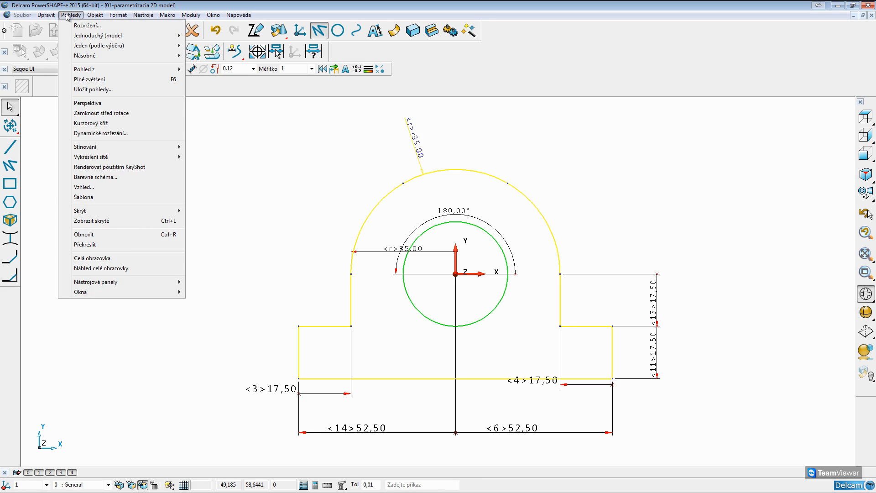
pyautogui.click(133, 287)
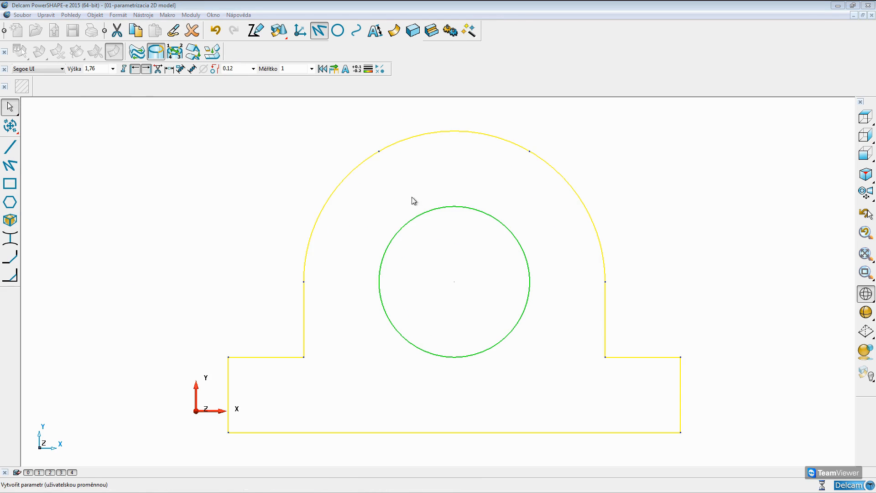
pyautogui.moveTo(452, 181); pyautogui.dragTo(219, 123)
pyautogui.click(188, 151)
pyautogui.click(183, 158)
pyautogui.moveTo(202, 165); pyautogui.dragTo(197, 169)
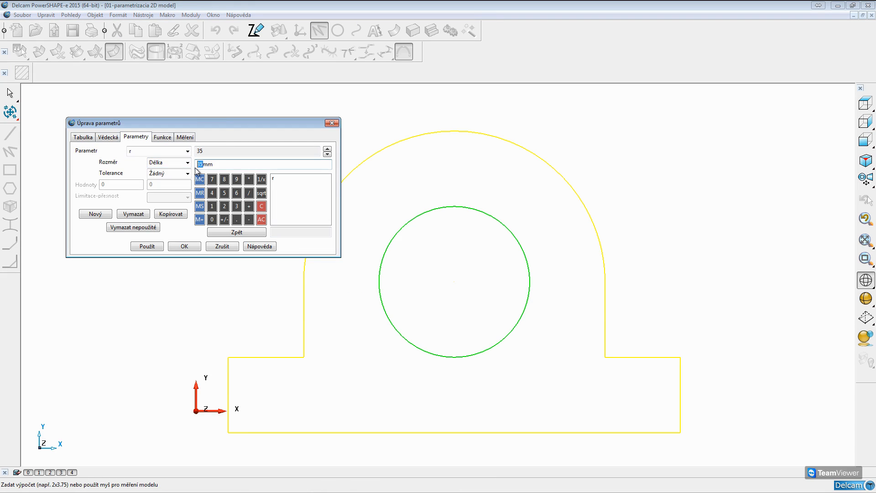
pyautogui.write('50')
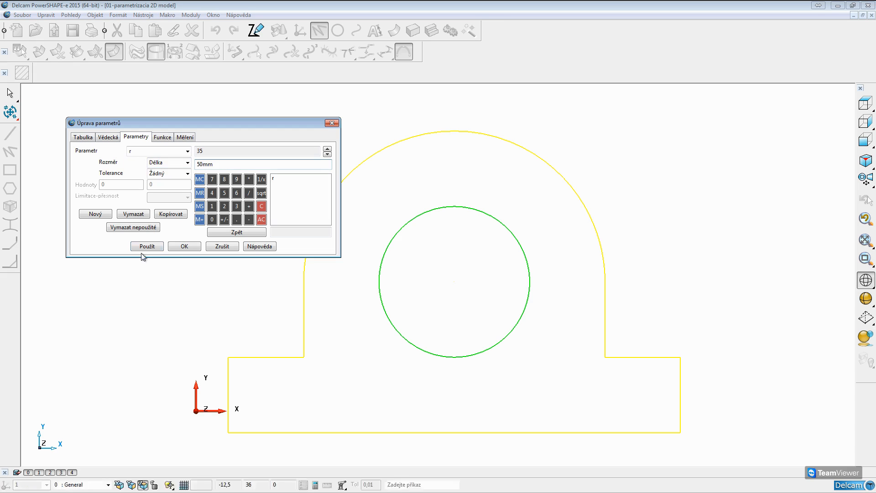
pyautogui.click(147, 249)
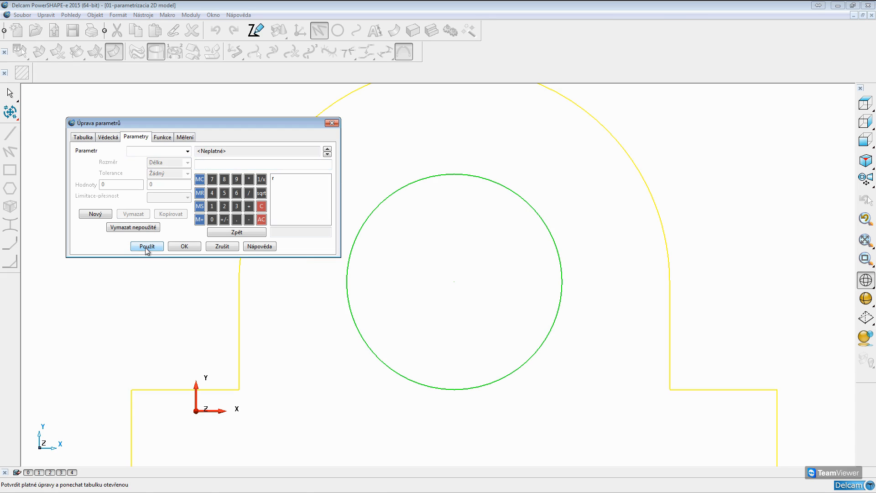
# - Fit the resized profile in view, check the evaluated value of parameter r and close the parameter editor
pyautogui.click(515, 298)
pyautogui.press('F6')
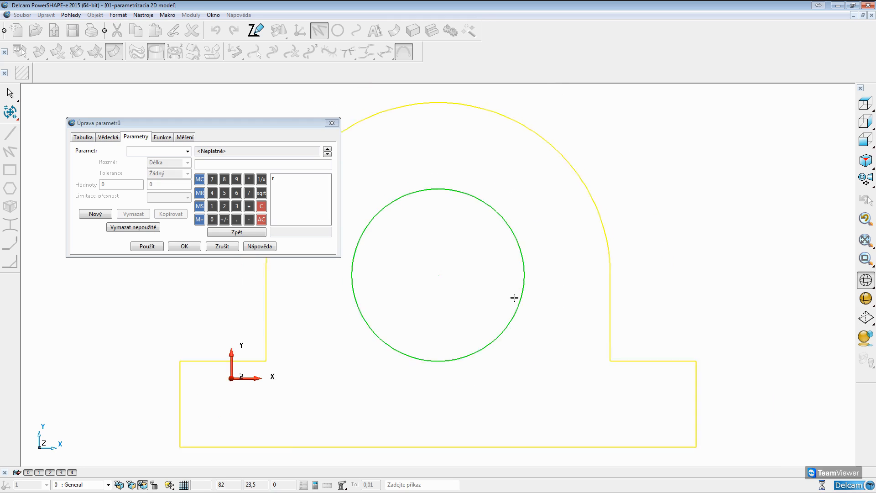
pyautogui.scroll(-2, 514, 297)
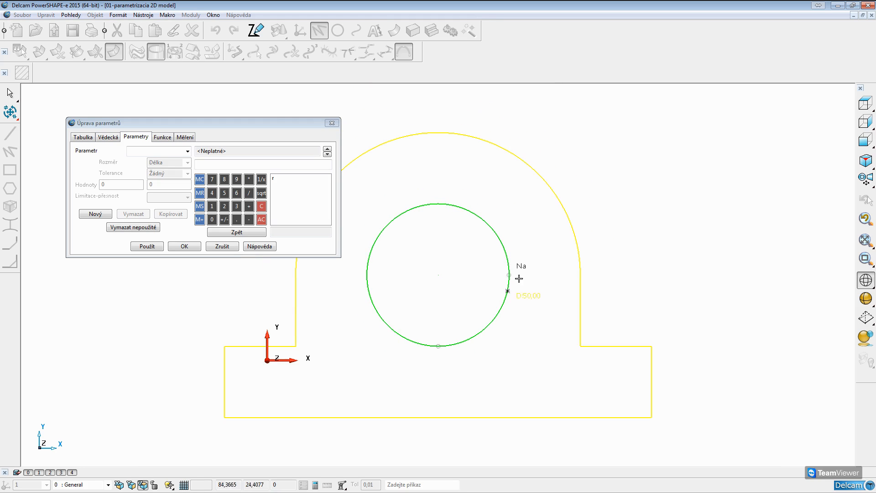
pyautogui.click(280, 179)
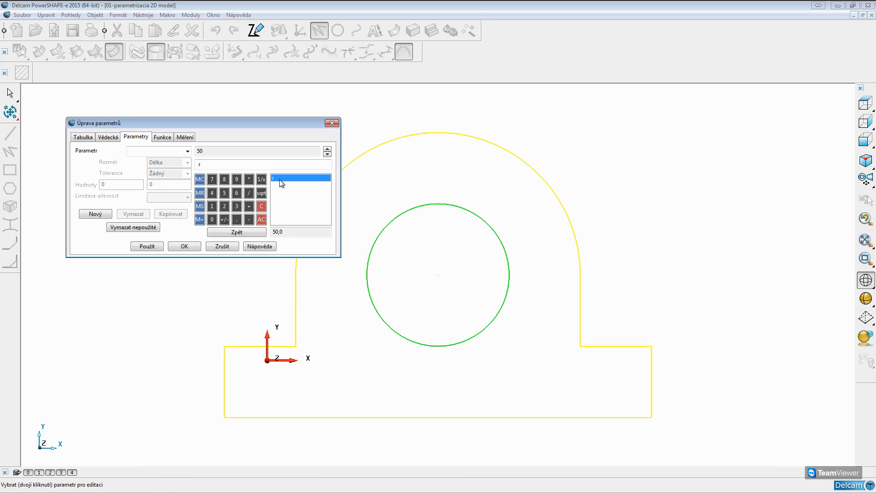
pyautogui.doubleClick(296, 233)
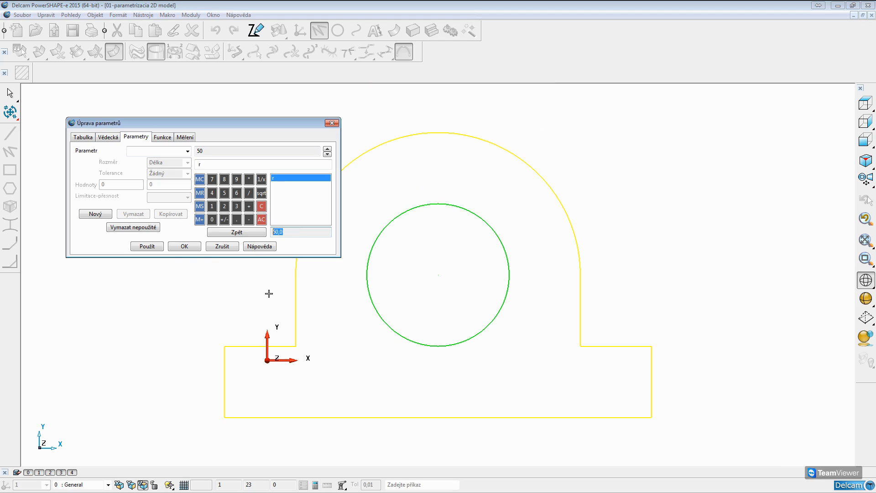
pyautogui.click(182, 247)
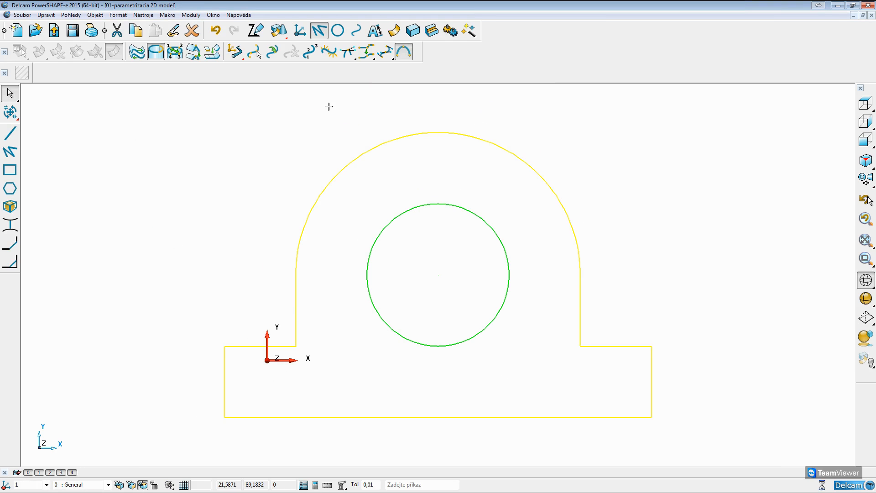
# - Display the profile's parametric dimensions to review them, and leave the dimension editing mode
pyautogui.click(241, 53)
pyautogui.click(240, 106)
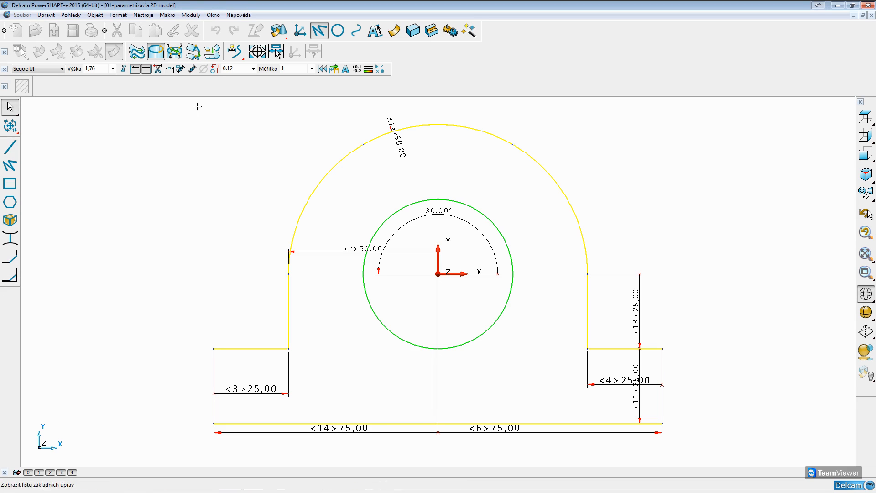
pyautogui.click(235, 51)
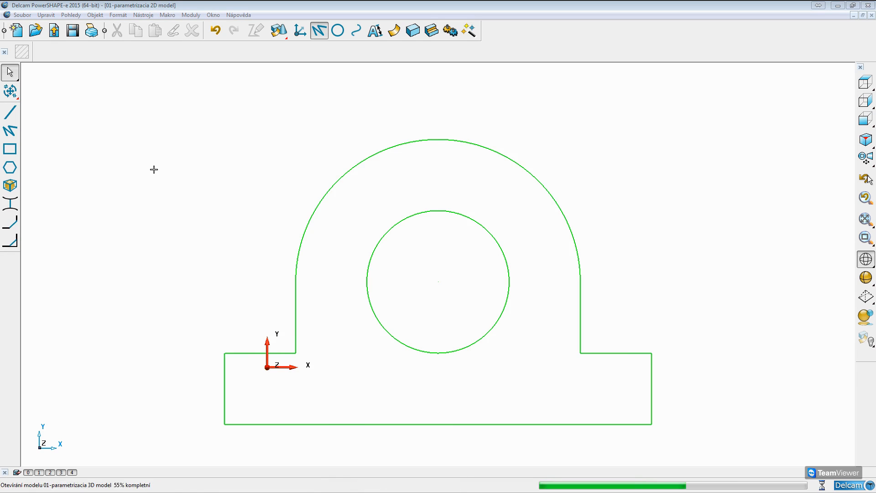
# - Select the solid in the 01-parametrizacia 3D model and show its feature tree
pyautogui.moveTo(342, 208)
pyautogui.mouseDown(button='middle')
pyautogui.moveTo(276, 283)
pyautogui.moveTo(427, 297)
pyautogui.moveTo(399, 217)
pyautogui.moveTo(461, 206)
pyautogui.moveTo(591, 329)
pyautogui.moveTo(528, 217)
pyautogui.mouseUp(button='middle')
pyautogui.click(528, 218)
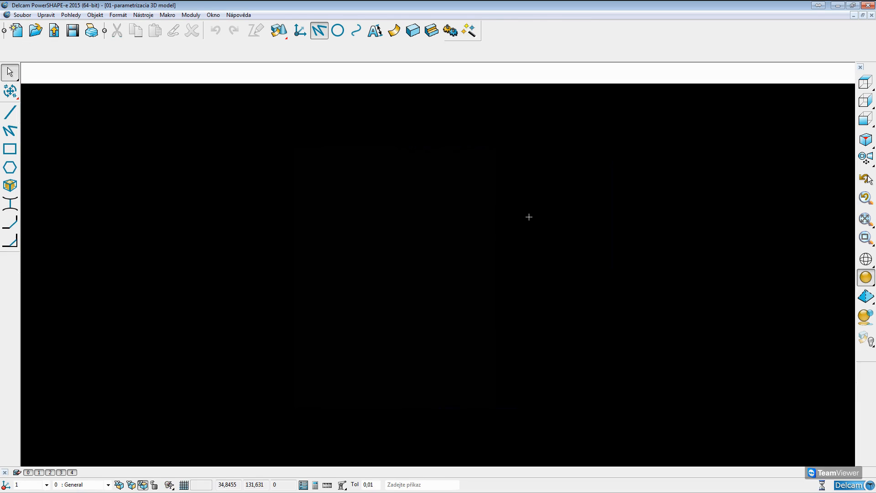
pyautogui.click(18, 52)
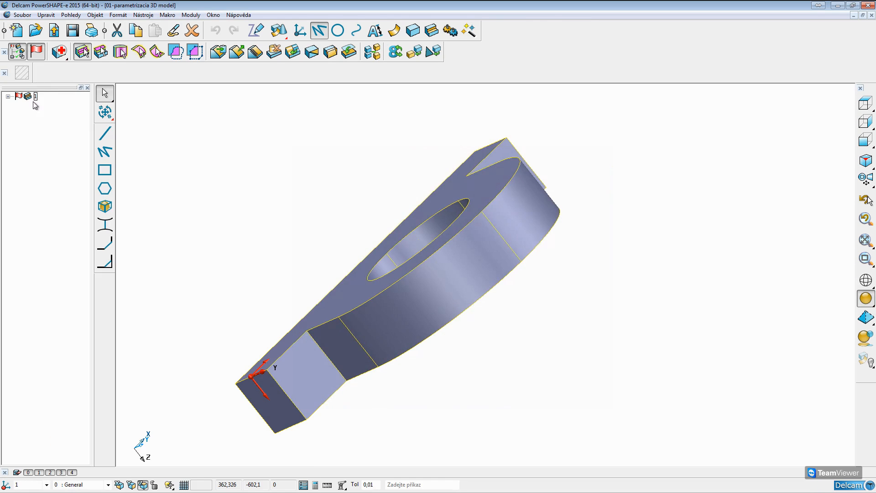
# - Open the sketch of the solid's extrusion feature for editing
pyautogui.rightClick(39, 118)
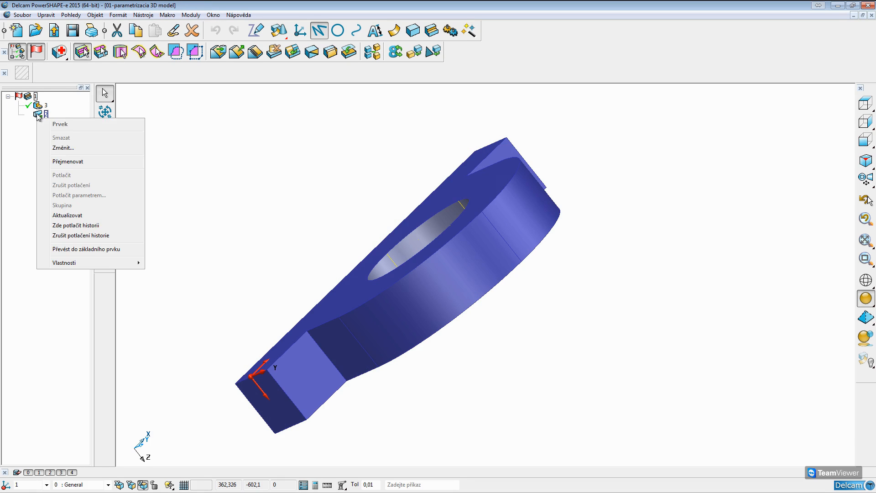
pyautogui.click(53, 147)
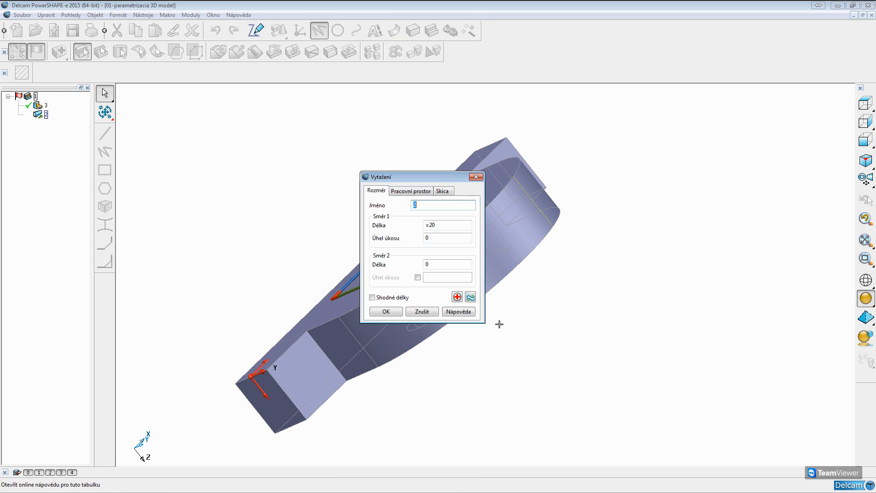
pyautogui.click(442, 191)
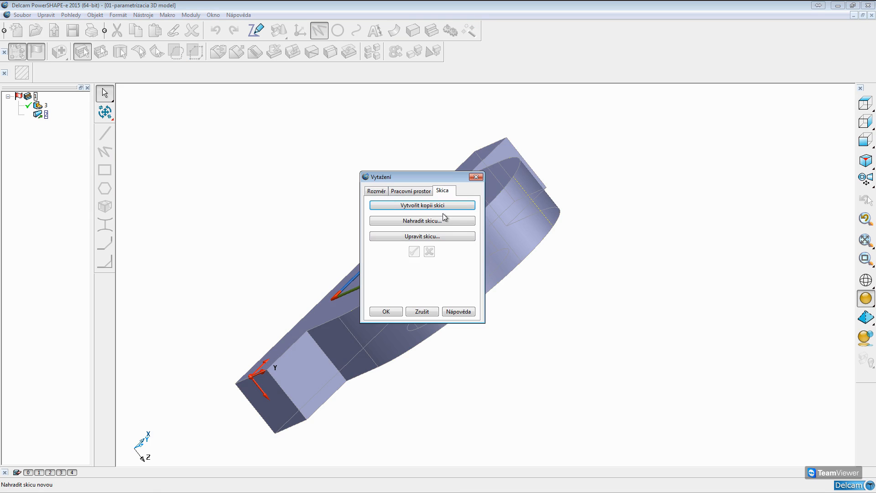
pyautogui.click(422, 236)
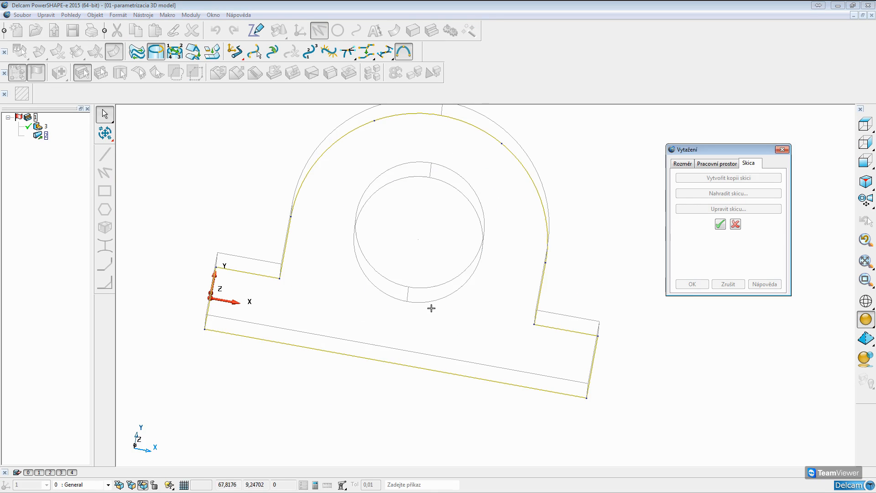
# - Display the extrusion sketch's dimensions in a plan view, confirm the sketch and close the extrusion settings
pyautogui.moveTo(320, 278); pyautogui.dragTo(594, 205, button='middle')
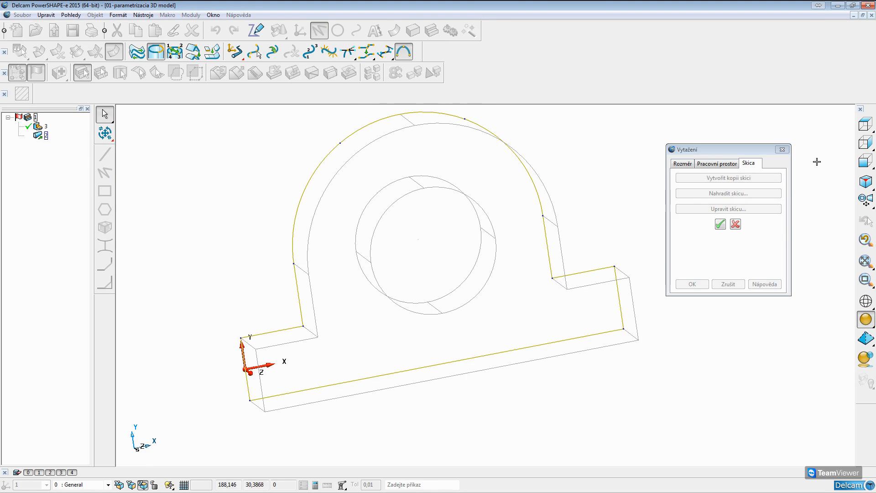
pyautogui.click(863, 130)
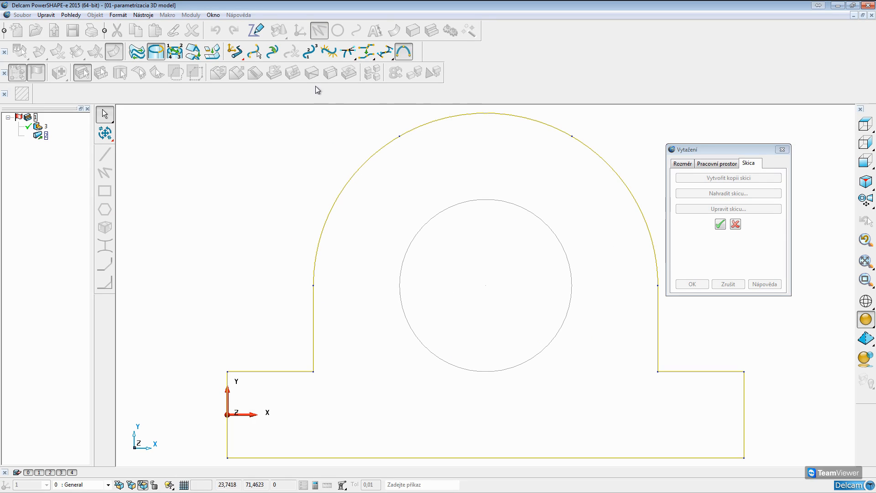
pyautogui.moveTo(235, 51)
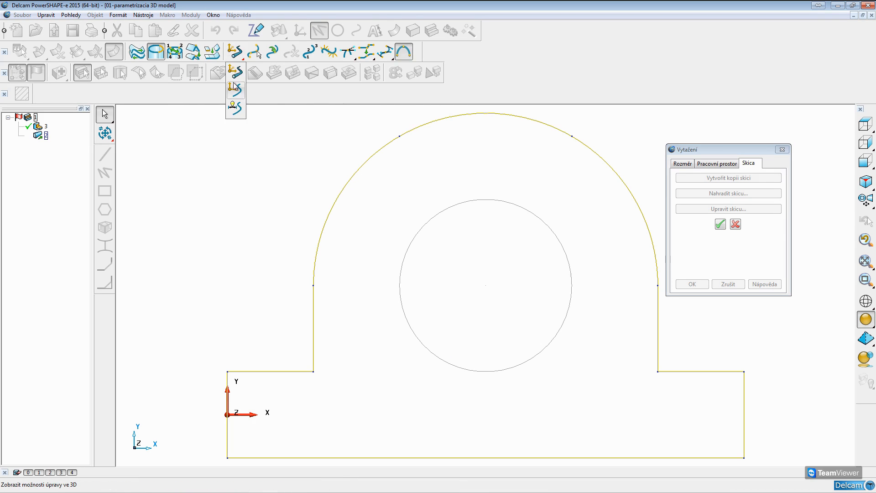
pyautogui.click(236, 108)
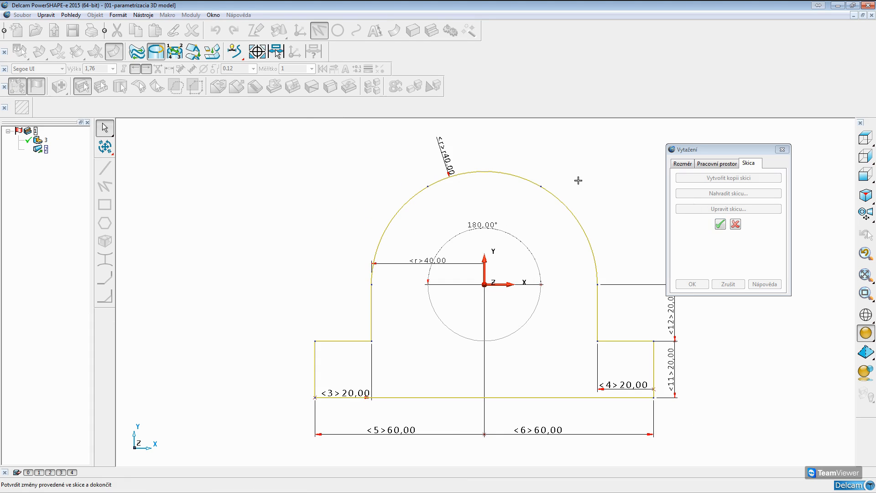
pyautogui.click(720, 224)
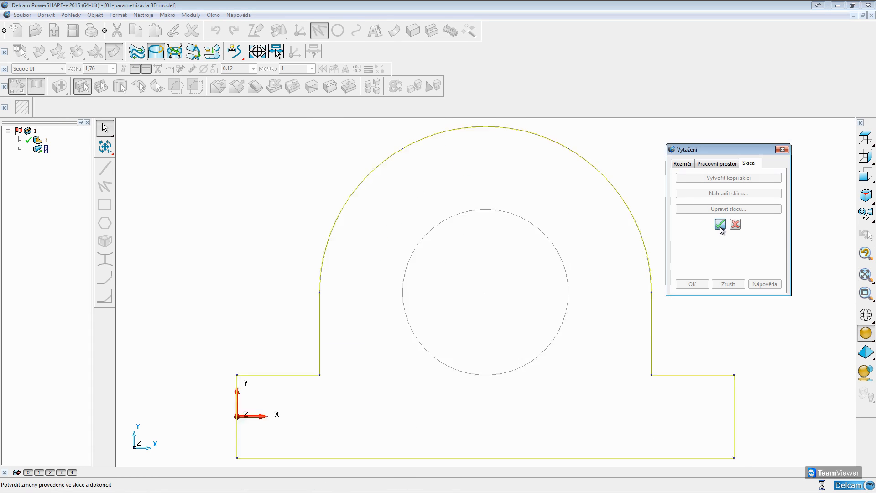
pyautogui.click(782, 149)
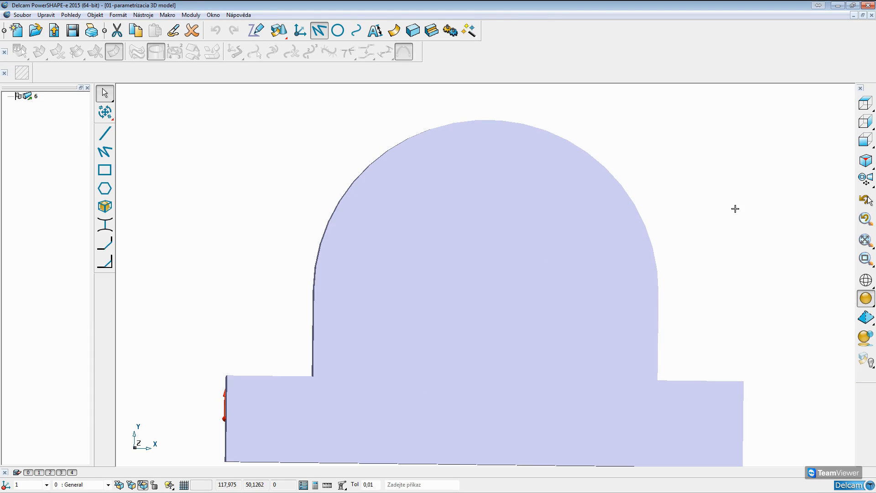
# - Inspect the rebuilt solid from an angle, undo the last change and expand the part's feature tree
pyautogui.click(19, 96)
pyautogui.click(321, 151)
pyautogui.moveTo(410, 187); pyautogui.dragTo(410, 131, button='middle')
pyautogui.click(216, 30)
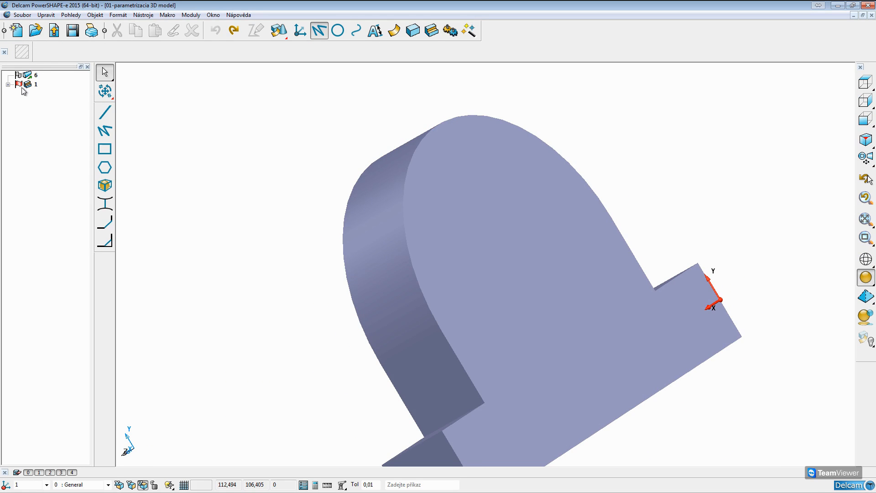
pyautogui.click(6, 85)
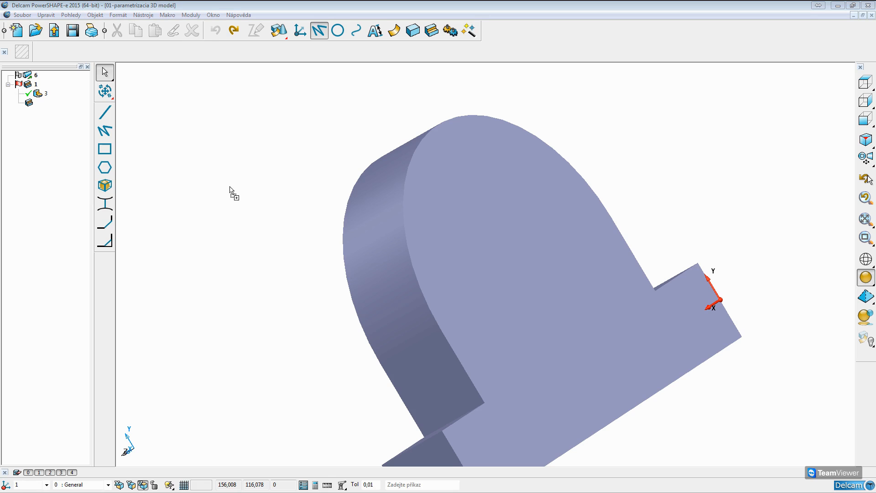
# - Close the 01-parametrizacia 3D model and reopen it, orbiting to view the solid and its hole
pyautogui.click(869, 5)
pyautogui.click(474, 270)
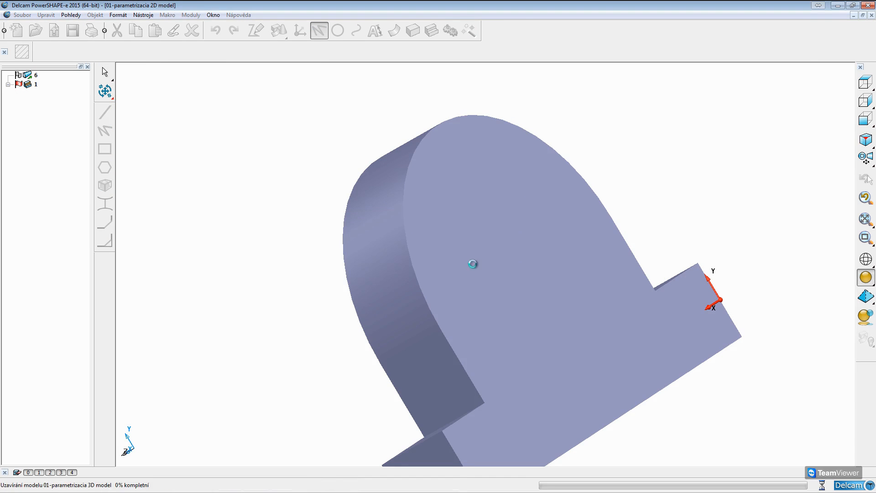
pyautogui.moveTo(0, 171); pyautogui.dragTo(226, 178)
pyautogui.moveTo(485, 329)
pyautogui.mouseDown(button='middle')
pyautogui.moveTo(486, 260)
pyautogui.moveTo(564, 133)
pyautogui.moveTo(616, 448)
pyautogui.moveTo(362, 295)
pyautogui.moveTo(555, 245)
pyautogui.moveTo(530, 233)
pyautogui.moveTo(270, 297)
pyautogui.moveTo(482, 245)
pyautogui.moveTo(522, 225)
pyautogui.moveTo(501, 237)
pyautogui.moveTo(428, 238)
pyautogui.mouseUp(button='middle')
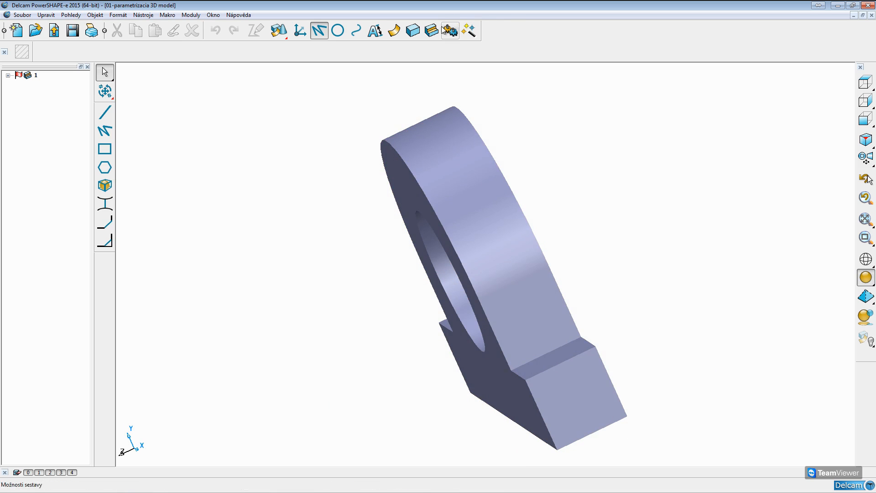
# - Show the solid modelling tools, expand the solid's feature tree and select its features to inspect the hole cut
pyautogui.click(414, 32)
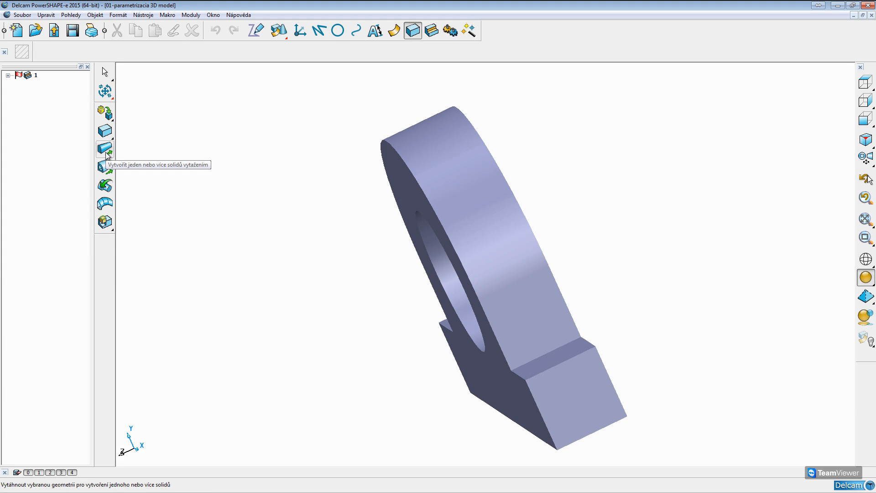
pyautogui.rightClick(253, 173)
pyautogui.click(484, 273)
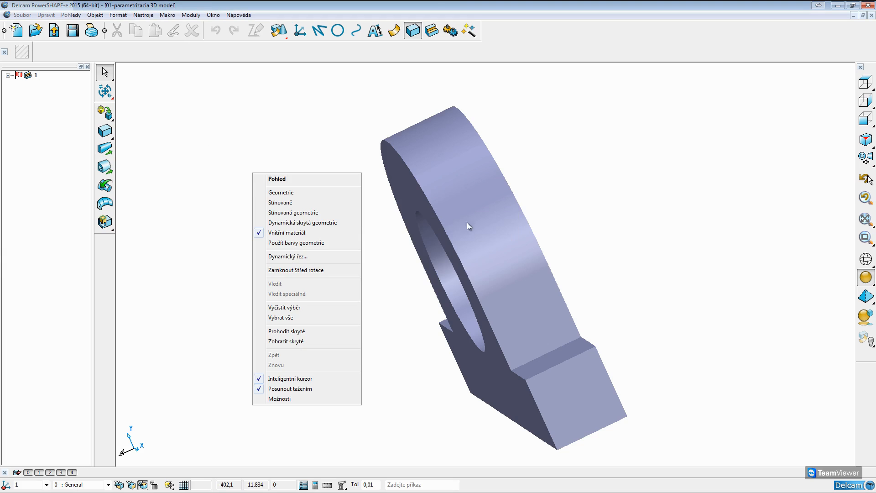
pyautogui.click(312, 158)
pyautogui.click(8, 76)
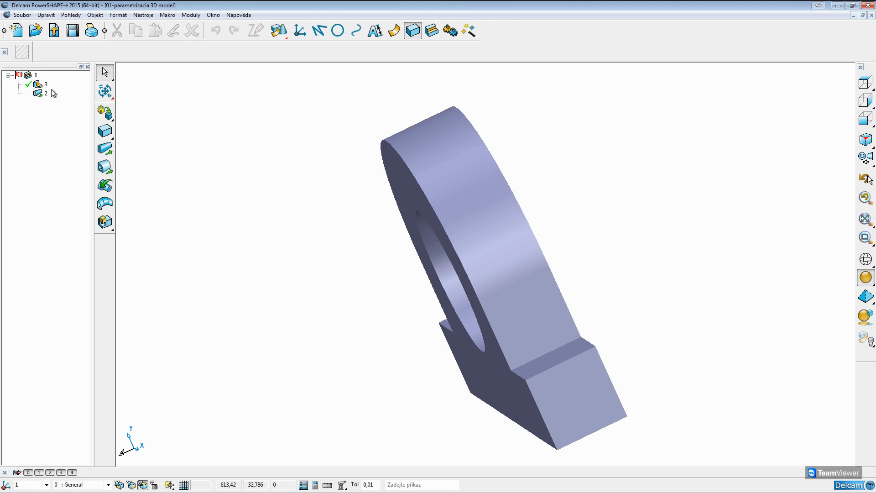
pyautogui.click(40, 95)
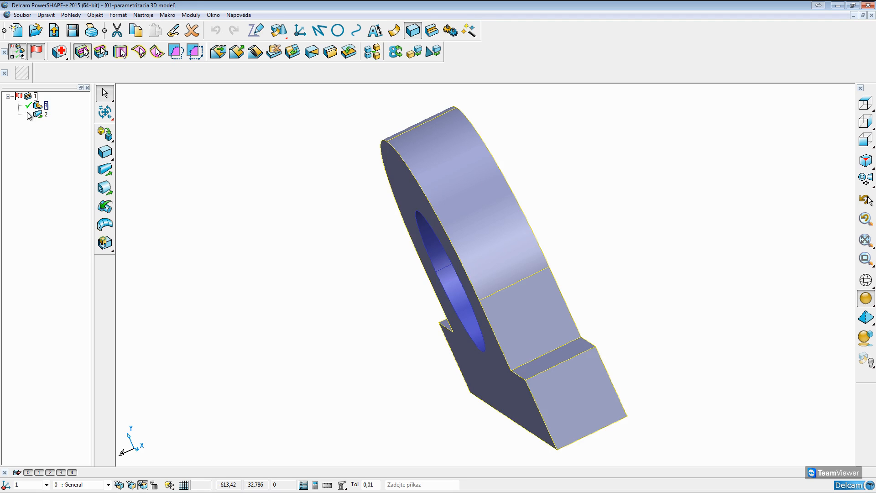
# - Open the hole cut's settings to review its type options, close them and view the hole through the solid
pyautogui.rightClick(44, 107)
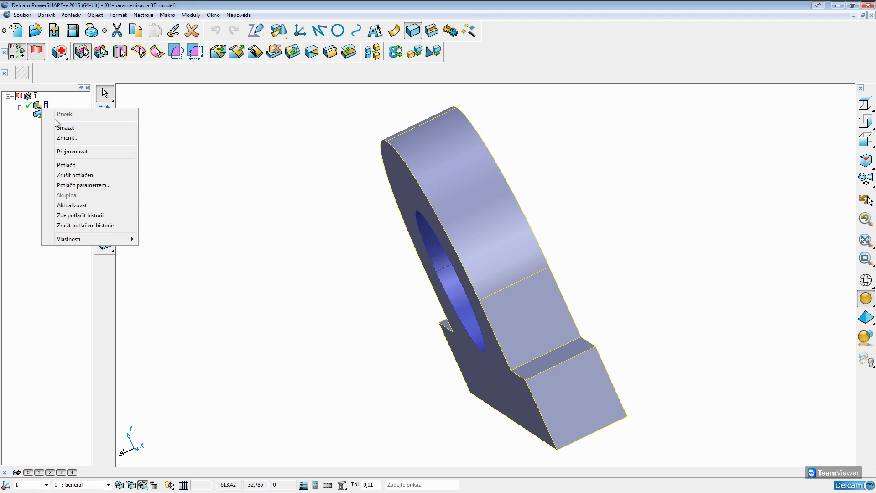
pyautogui.click(69, 136)
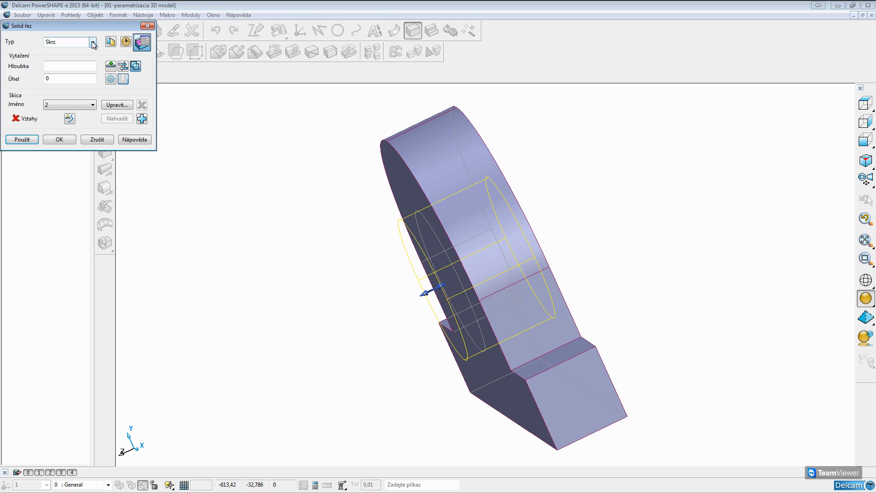
pyautogui.click(59, 140)
pyautogui.moveTo(627, 216); pyautogui.dragTo(609, 256, button='middle')
pyautogui.click(530, 238)
pyautogui.moveTo(530, 239); pyautogui.dragTo(501, 228, button='middle')
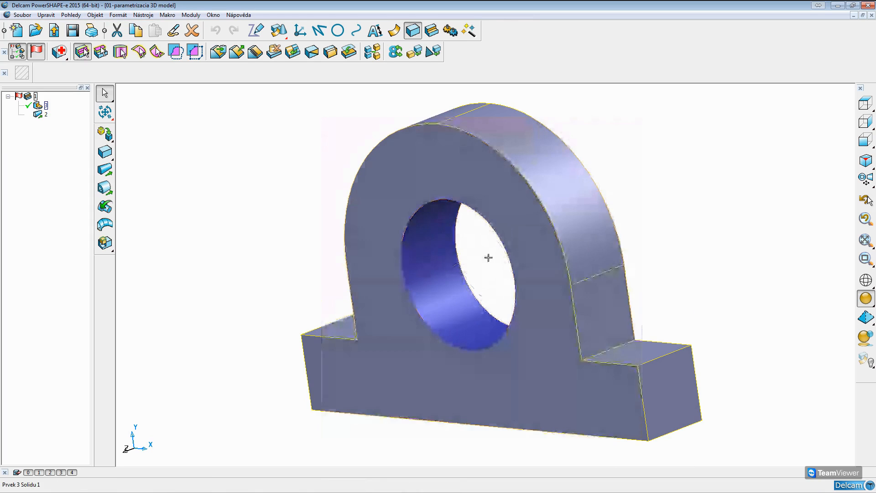
# - Try the blind (Slepý) type instead of through for the hole cut and close its settings
pyautogui.rightClick(44, 106)
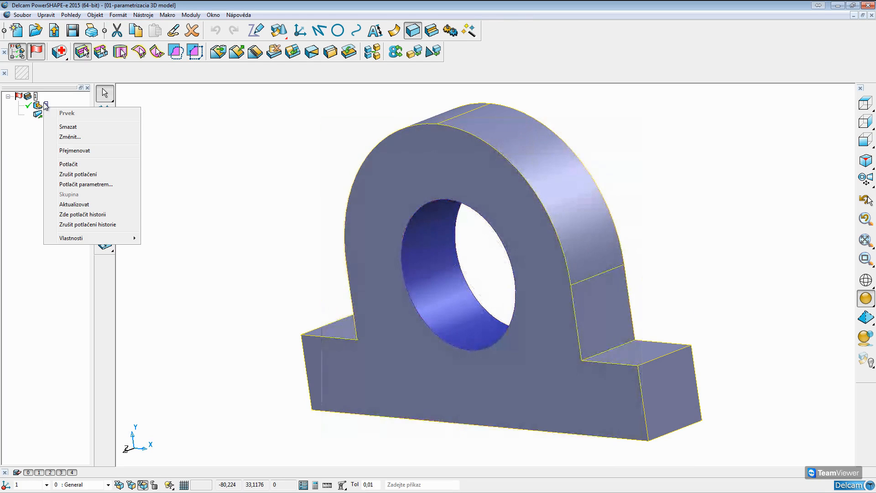
pyautogui.click(72, 138)
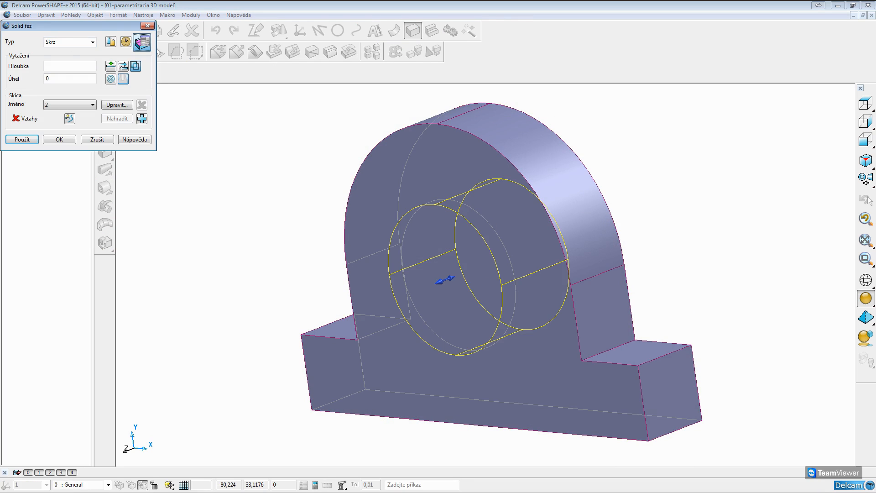
pyautogui.click(69, 42)
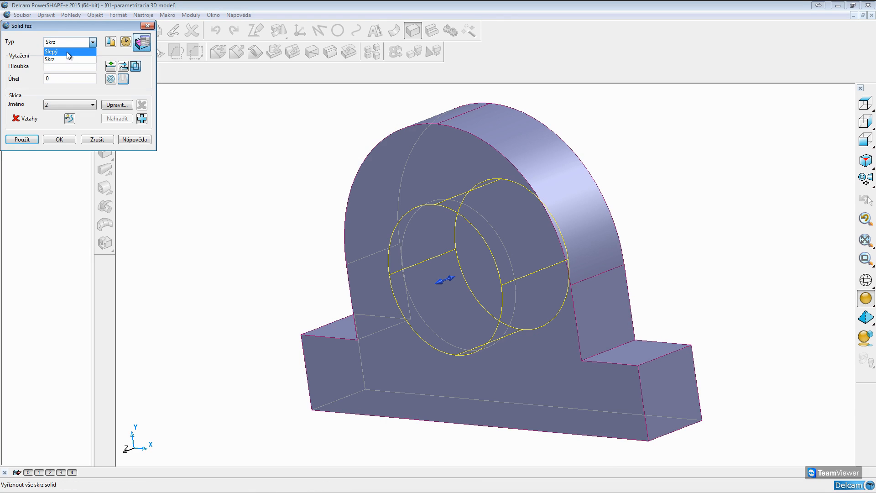
pyautogui.click(67, 51)
pyautogui.click(53, 68)
pyautogui.write('4')
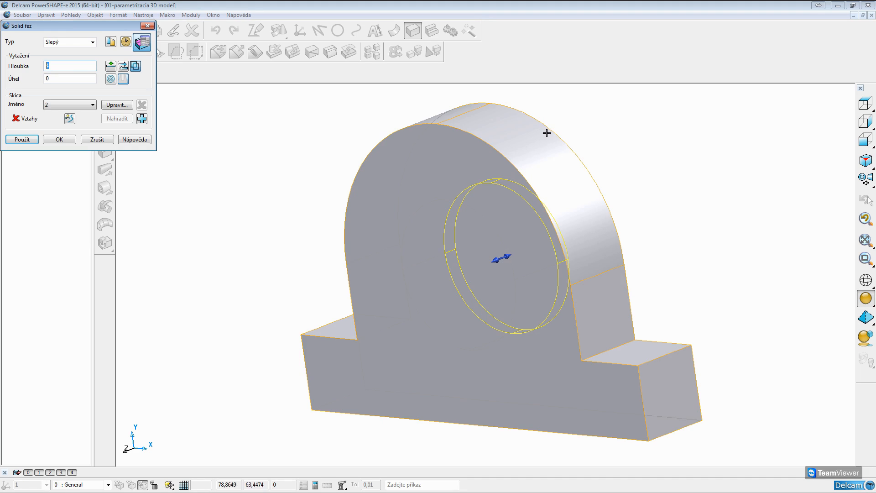
pyautogui.click(59, 139)
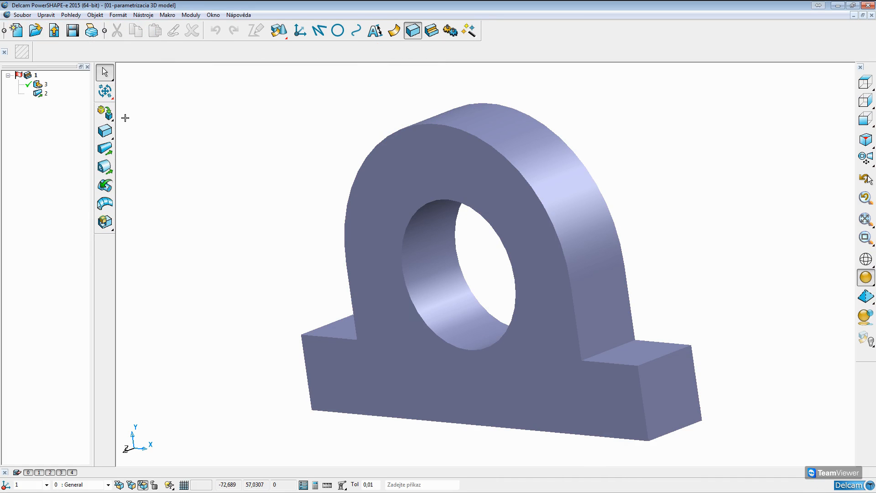
# - Open the base extrusion's settings, reveal the formula behind its direction 1 length and confirm the settings
pyautogui.click(38, 93)
pyautogui.rightClick(39, 116)
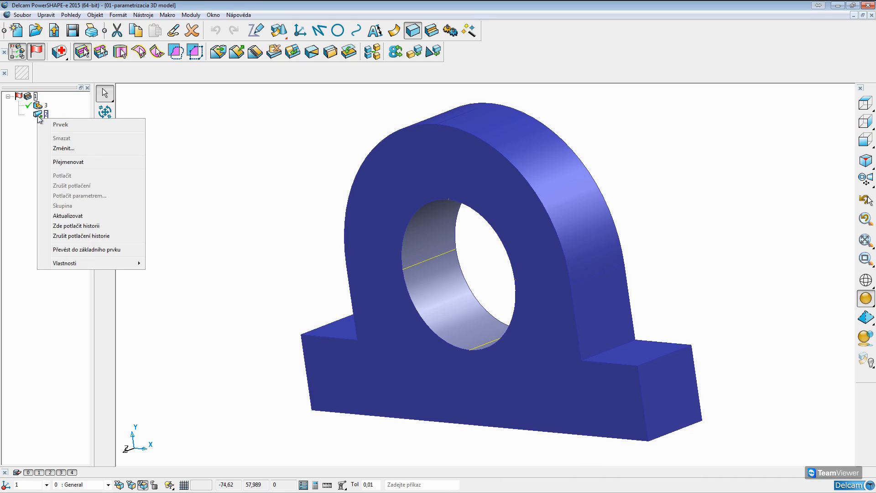
pyautogui.click(59, 148)
pyautogui.moveTo(394, 183); pyautogui.dragTo(214, 149)
pyautogui.doubleClick(258, 194)
pyautogui.write('-20')
pyautogui.press('Return')
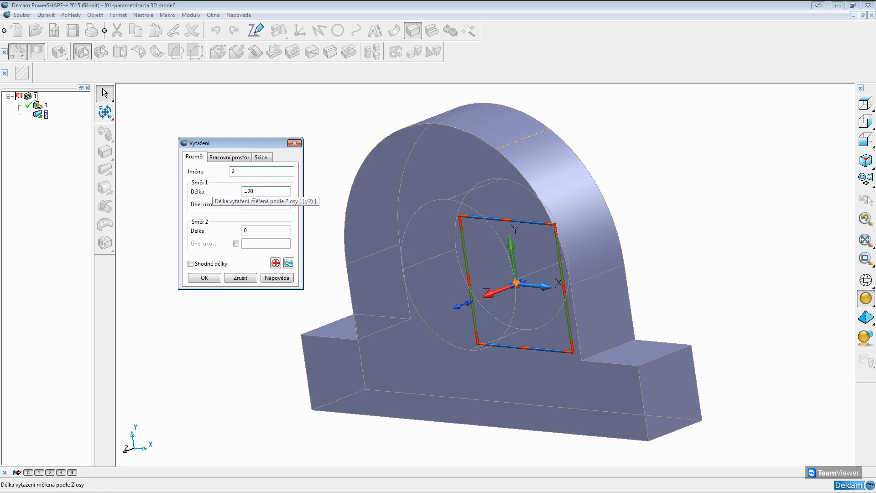
pyautogui.doubleClick(254, 193)
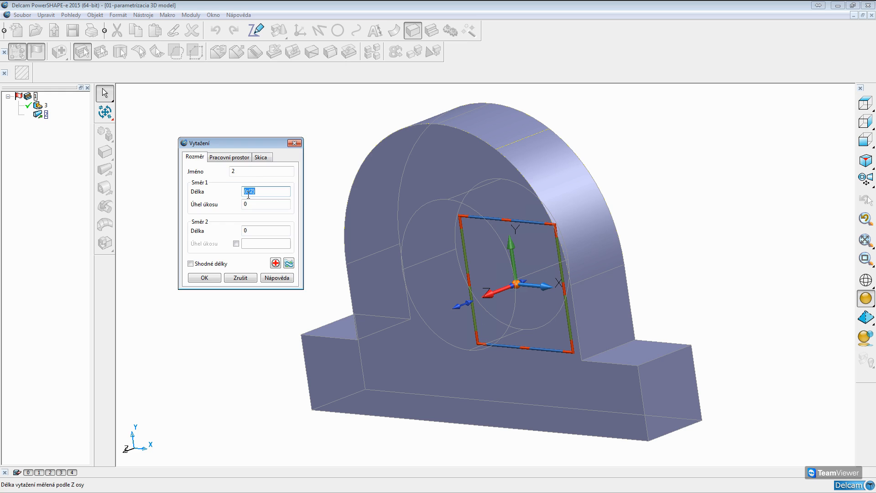
pyautogui.click(205, 278)
pyautogui.rightClick(273, 133)
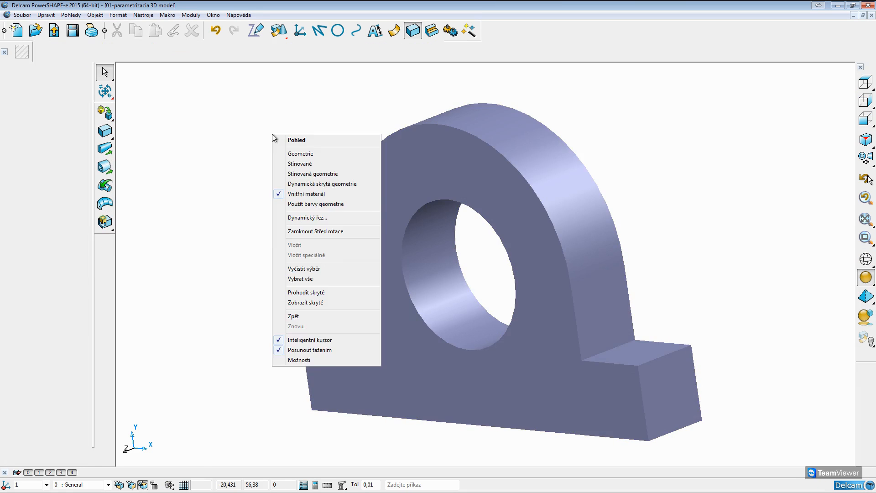
pyautogui.click(397, 143)
# - Set the parameter r to 60 mm, apply it to the model and close the parameter editor
pyautogui.click(95, 15)
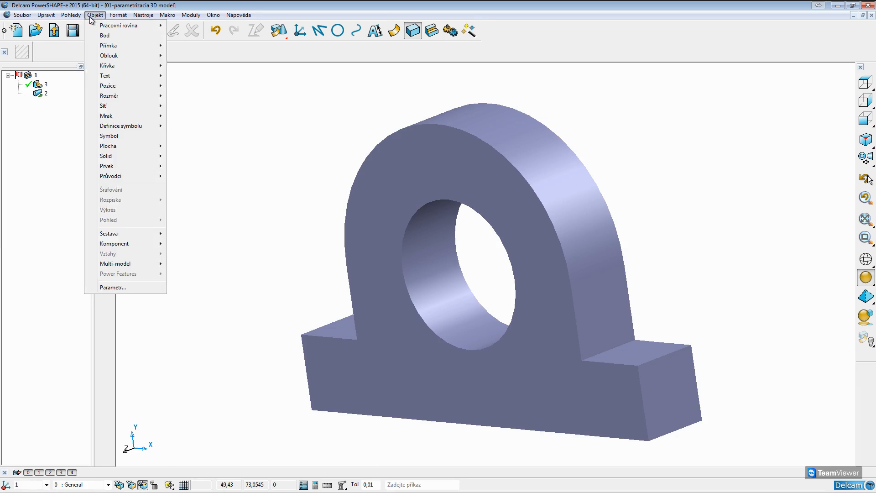
pyautogui.click(105, 288)
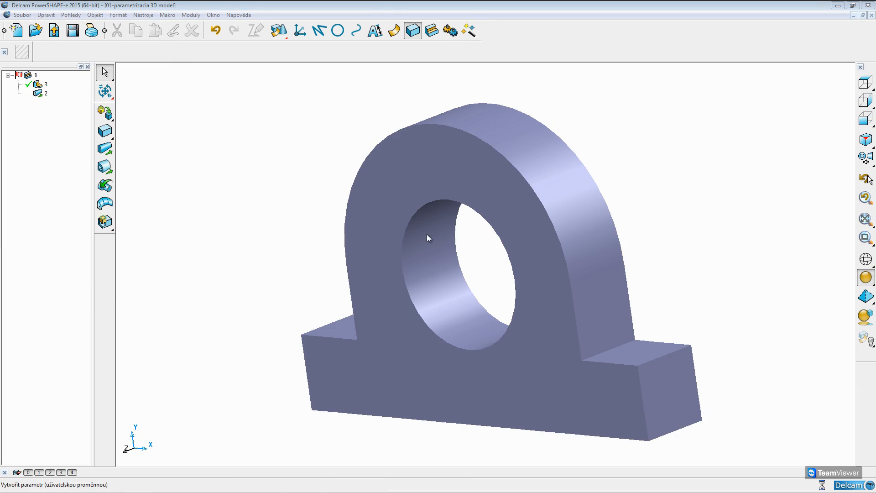
pyautogui.moveTo(504, 184); pyautogui.dragTo(237, 158)
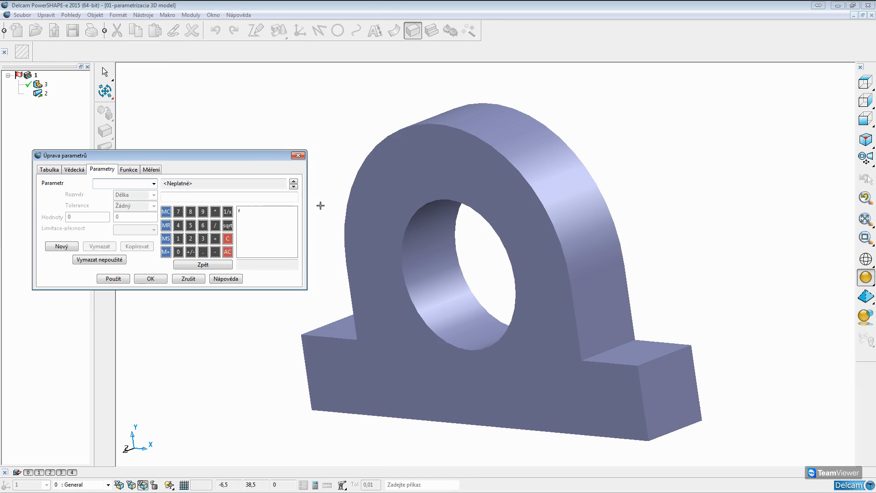
pyautogui.click(248, 211)
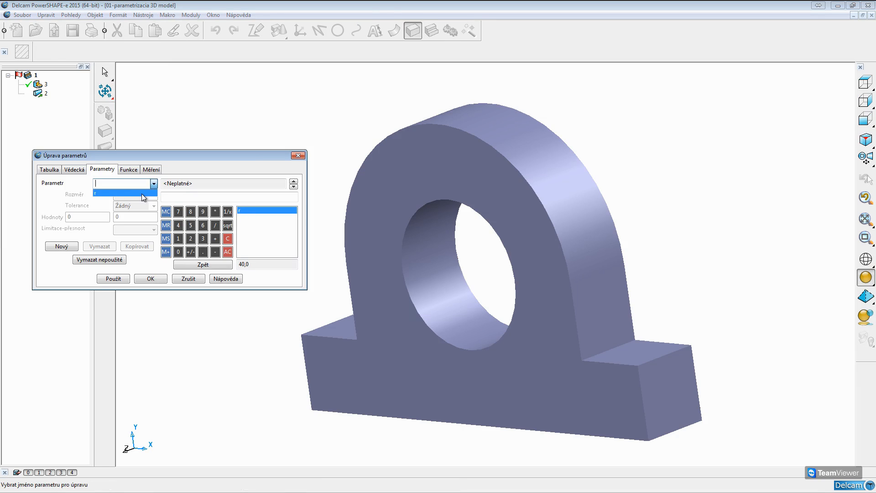
pyautogui.click(128, 195)
pyautogui.click(261, 261)
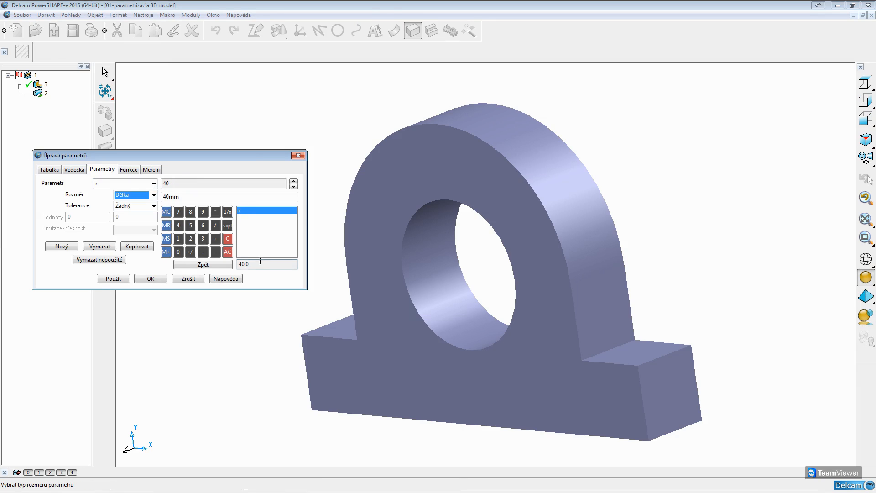
pyautogui.click(186, 197)
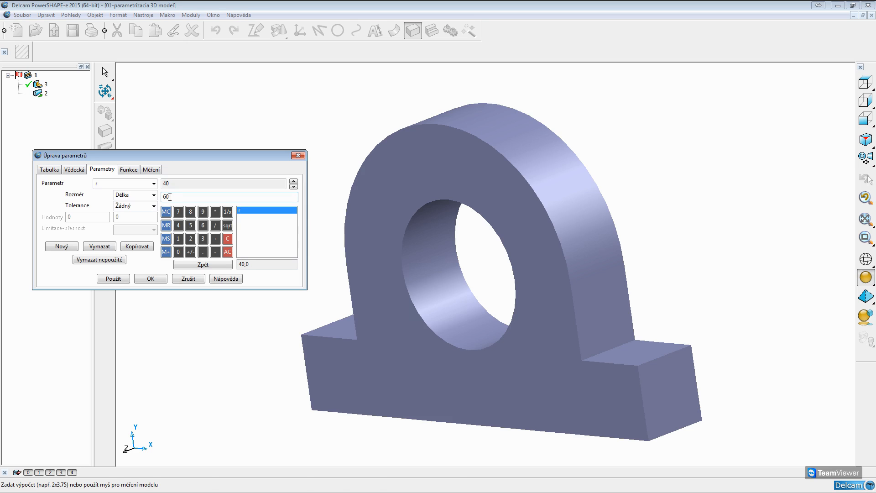
pyautogui.click(113, 279)
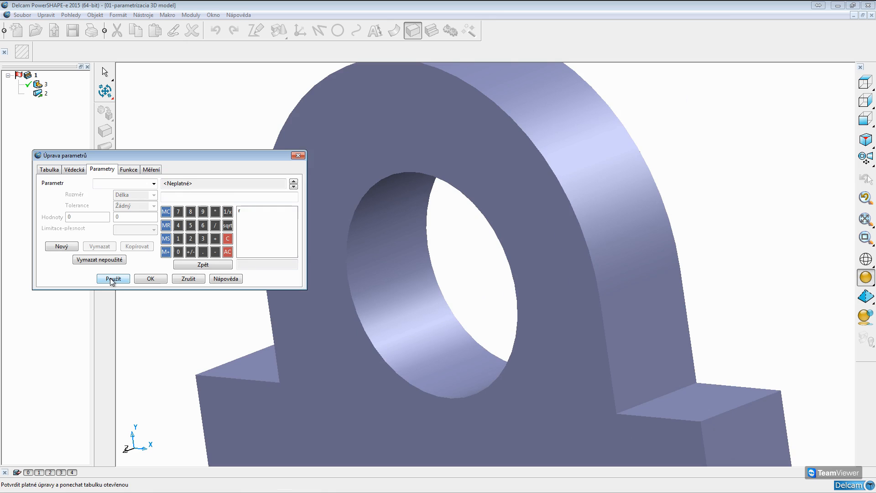
pyautogui.click(161, 281)
# - Dimension the solid's extrusion thickness at the outer edge of its base and place the dimension beside the part
pyautogui.scroll(-3, 339, 313)
pyautogui.moveTo(338, 313)
pyautogui.mouseDown(button='middle')
pyautogui.moveTo(303, 316)
pyautogui.moveTo(325, 315)
pyautogui.mouseUp(button='middle')
pyautogui.scroll(-2, 538, 353)
pyautogui.moveTo(539, 354); pyautogui.dragTo(525, 347, button='middle')
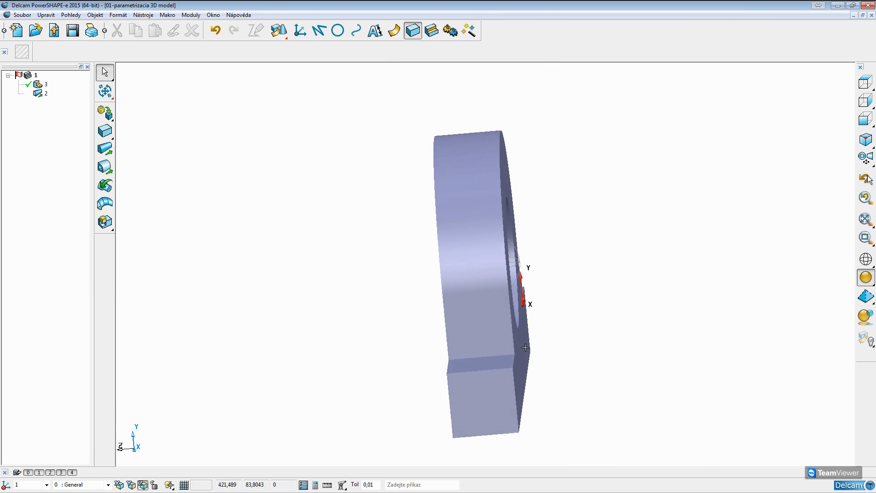
pyautogui.click(375, 30)
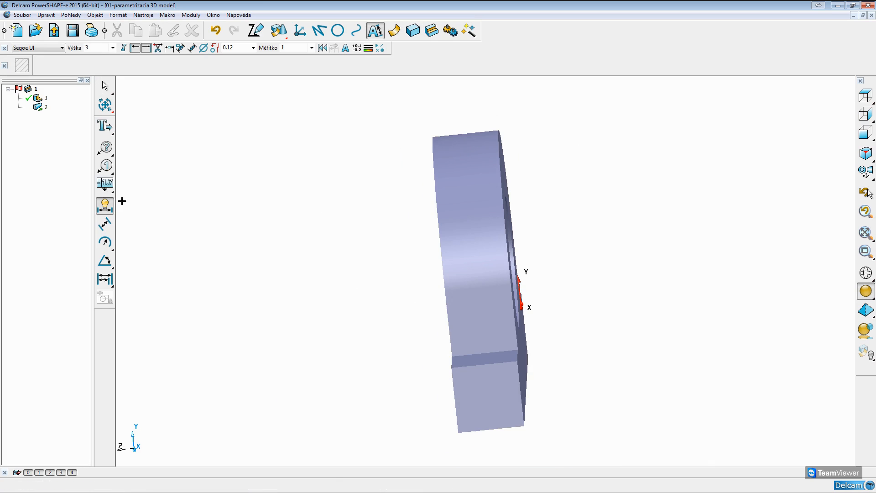
pyautogui.click(517, 361)
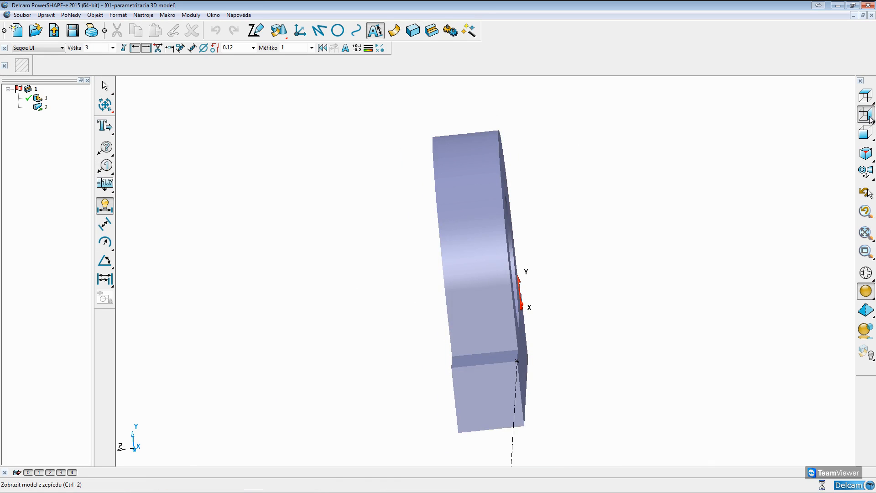
pyautogui.click(871, 118)
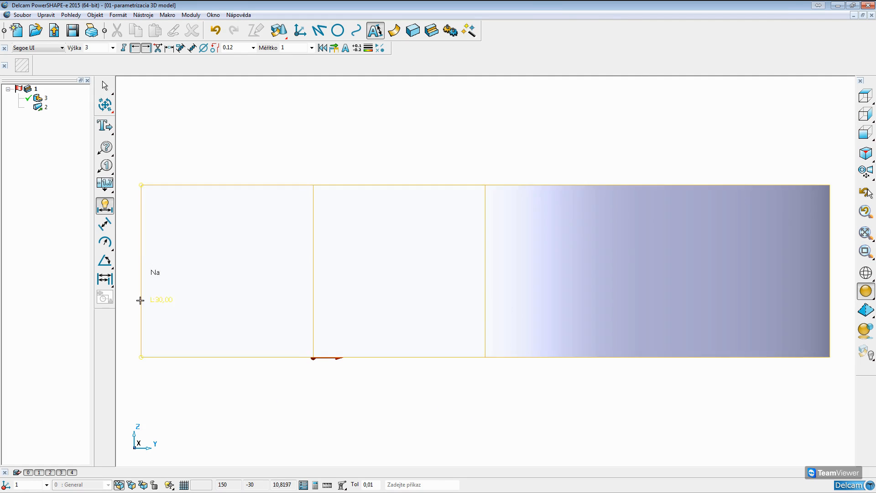
pyautogui.click(140, 185)
pyautogui.scroll(-4, 133, 249)
pyautogui.click(174, 256)
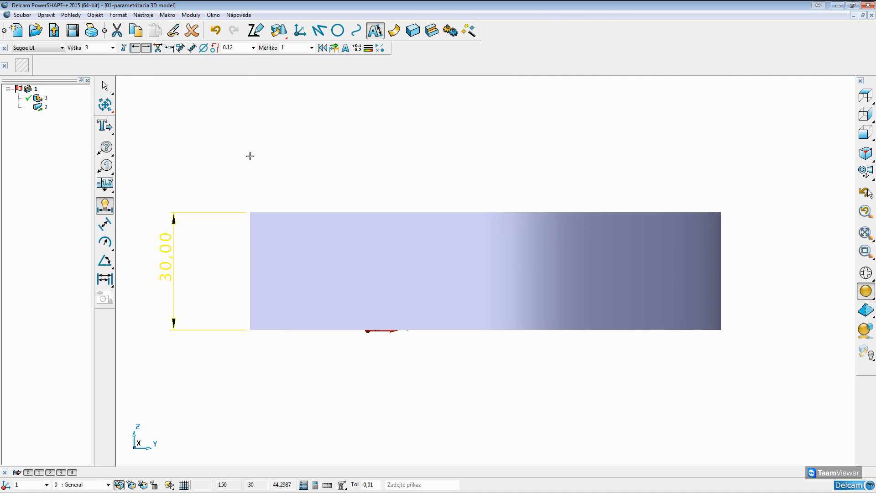
pyautogui.click(249, 156)
pyautogui.moveTo(229, 170); pyautogui.dragTo(242, 191, button='middle')
# - Check the value of parameter r in the parameter editor and close it without changes
pyautogui.click(75, 17)
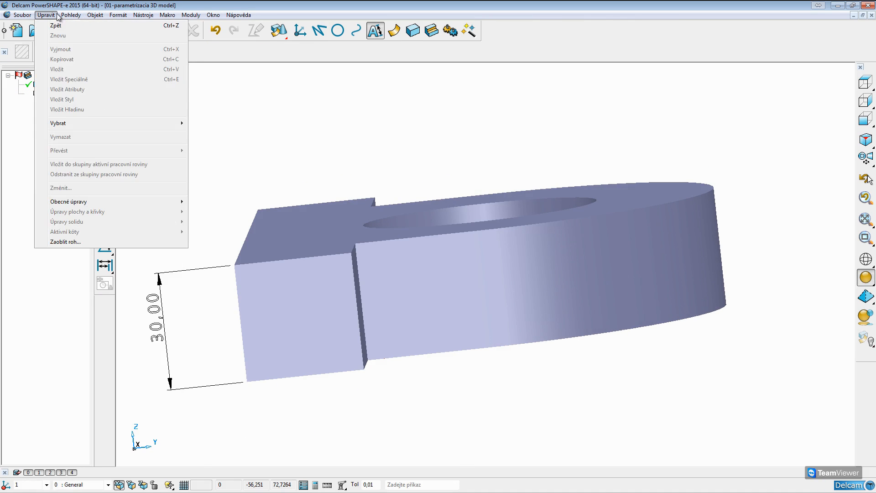
pyautogui.moveTo(82, 17)
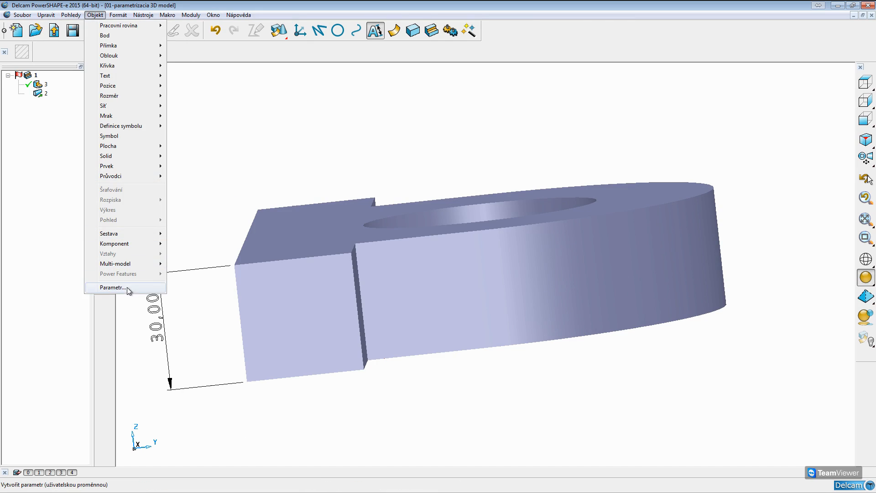
pyautogui.click(130, 290)
pyautogui.click(423, 211)
pyautogui.click(392, 222)
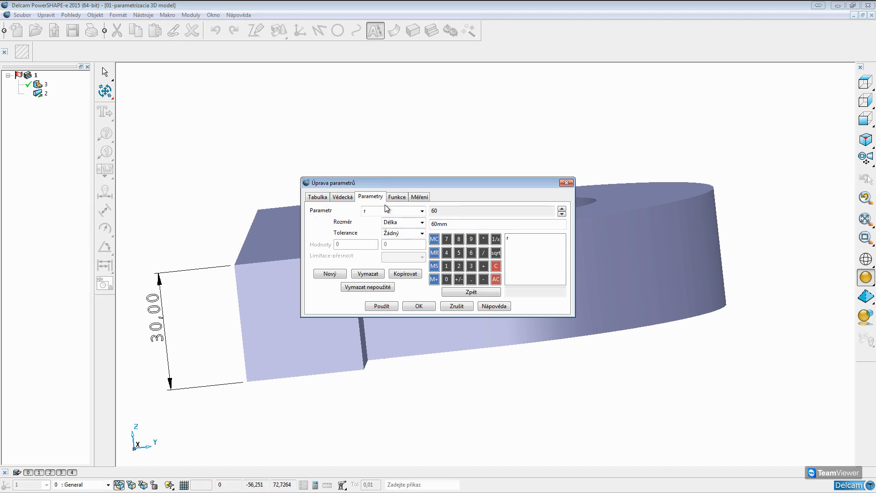
pyautogui.click(455, 305)
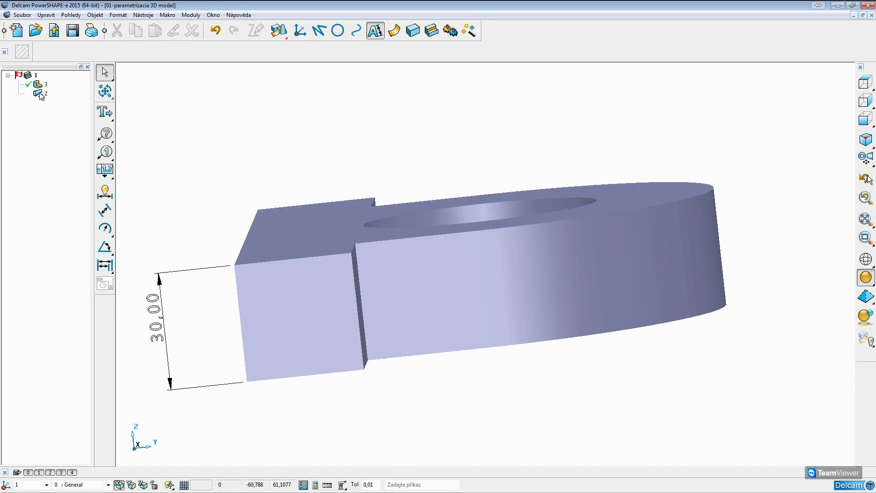
# - Change the base extrusion's direction 1 length formula to (r*2) and inspect the rebuilt solid with its thickness dimension
pyautogui.click(40, 94)
pyautogui.rightClick(37, 122)
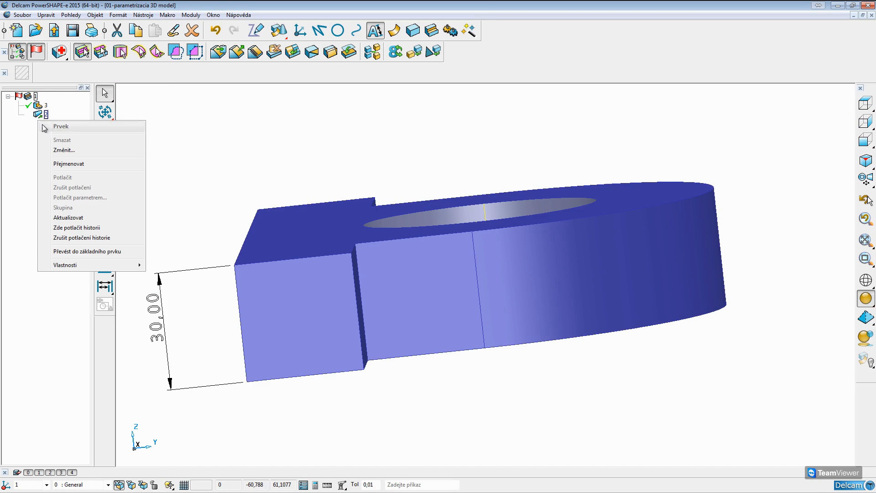
pyautogui.click(52, 147)
pyautogui.click(434, 225)
pyautogui.write('(r/2)')
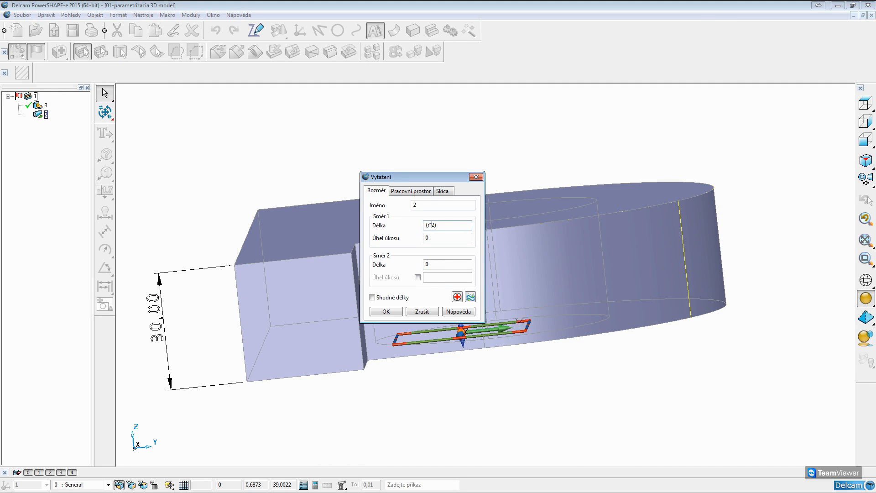
pyautogui.click(386, 311)
pyautogui.scroll(-3, 475, 159)
pyautogui.scroll(1, 475, 158)
pyautogui.moveTo(452, 172); pyautogui.dragTo(473, 290, button='middle')
pyautogui.click(637, 249)
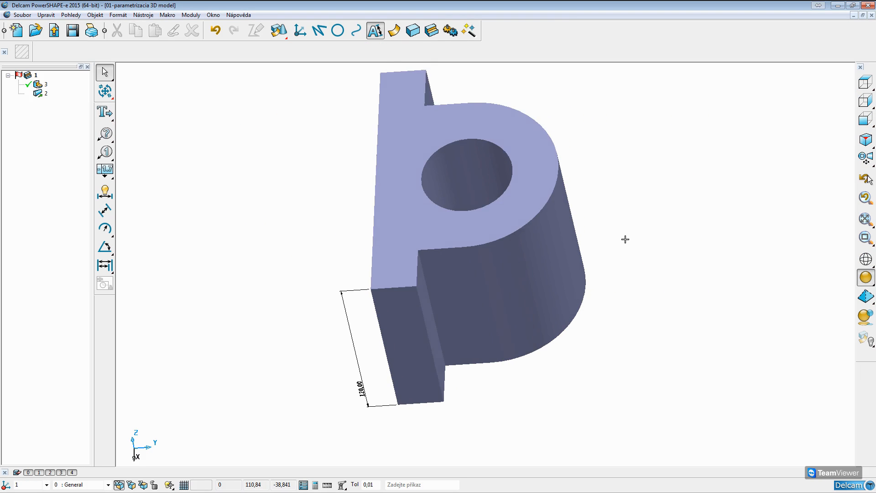
pyautogui.moveTo(626, 239); pyautogui.dragTo(615, 198, button='middle')
# - Set the parameter r to 30, apply it, inspect the resized solid and close the parameter editor
pyautogui.click(95, 15)
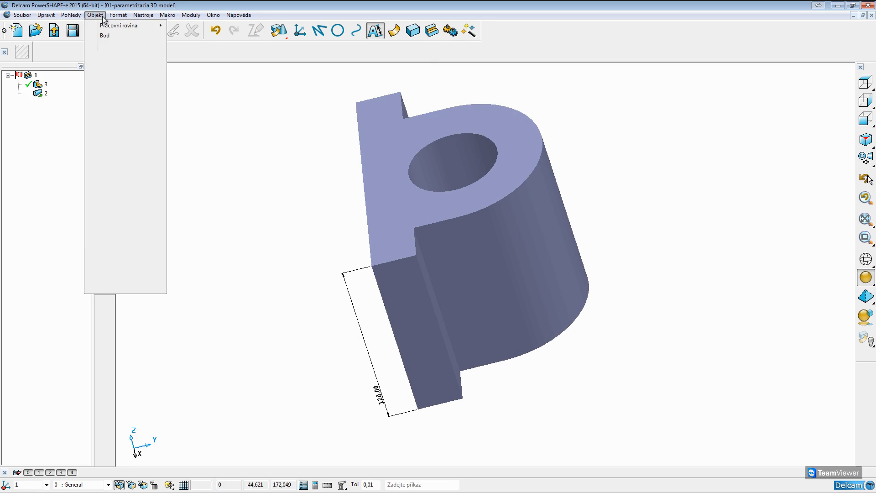
pyautogui.click(111, 287)
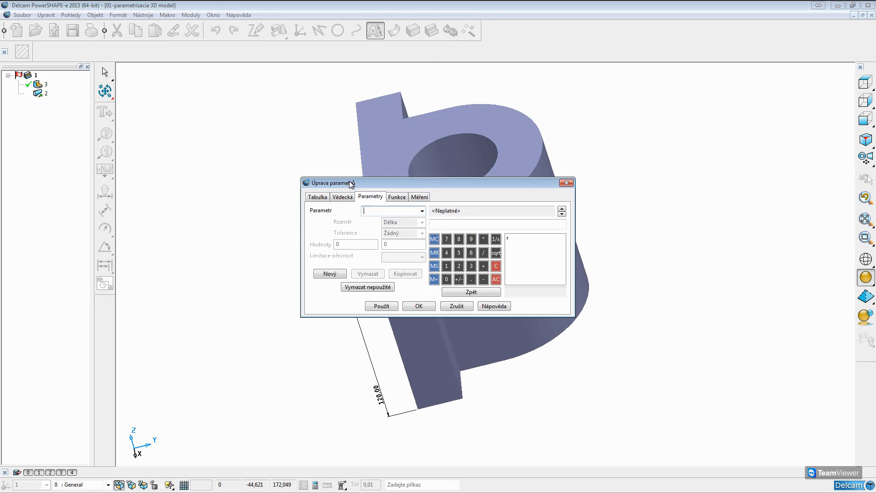
pyautogui.moveTo(426, 191); pyautogui.dragTo(201, 177)
pyautogui.click(168, 197)
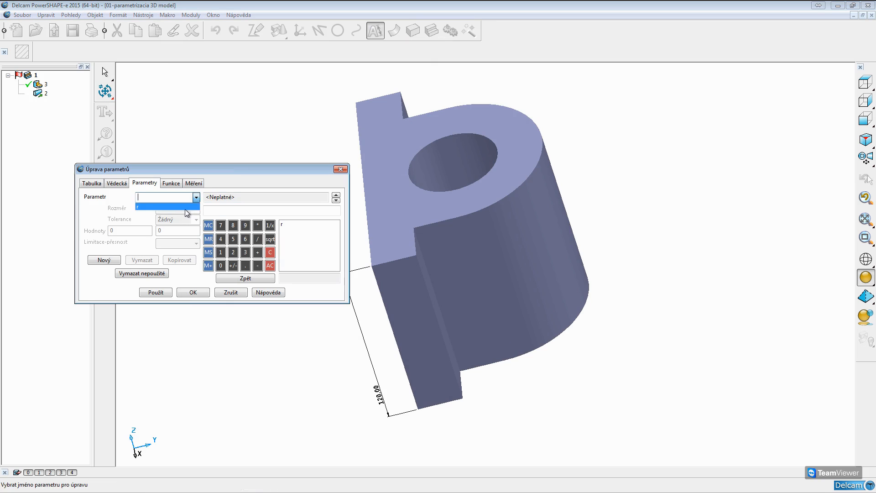
pyautogui.click(156, 206)
pyautogui.doubleClick(224, 213)
pyautogui.write('30')
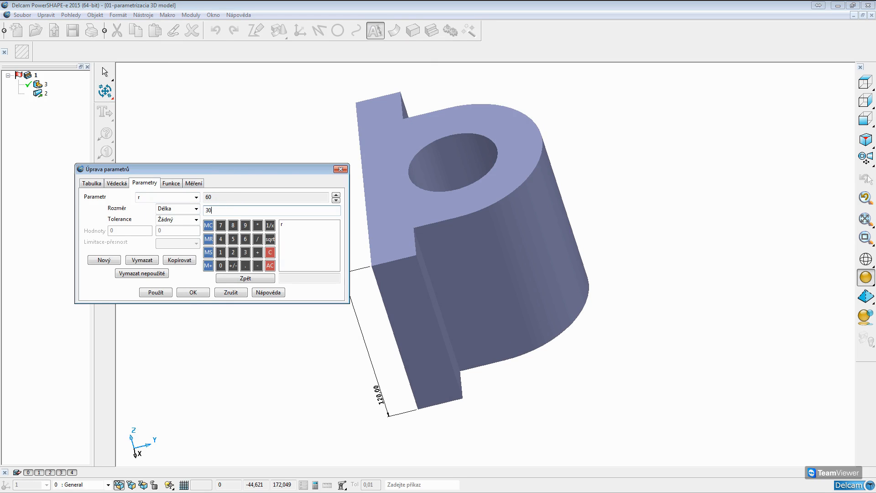
pyautogui.click(156, 292)
pyautogui.moveTo(392, 153); pyautogui.dragTo(379, 216, button='middle')
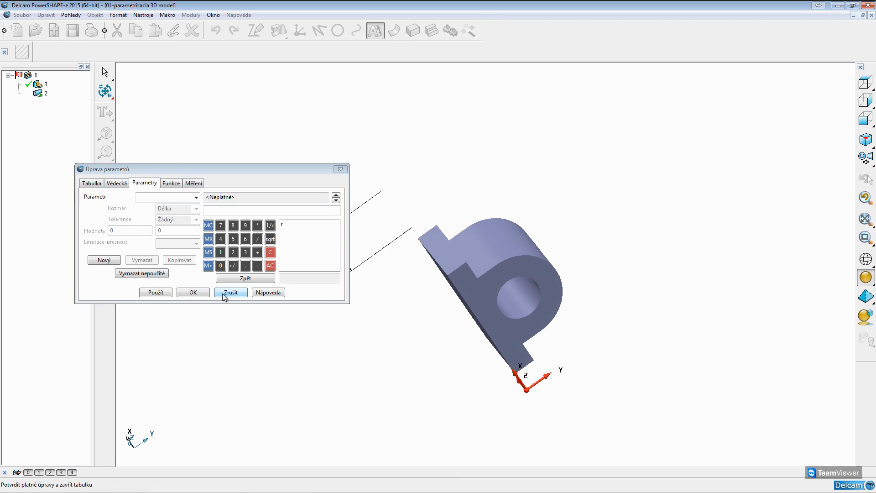
pyautogui.click(193, 293)
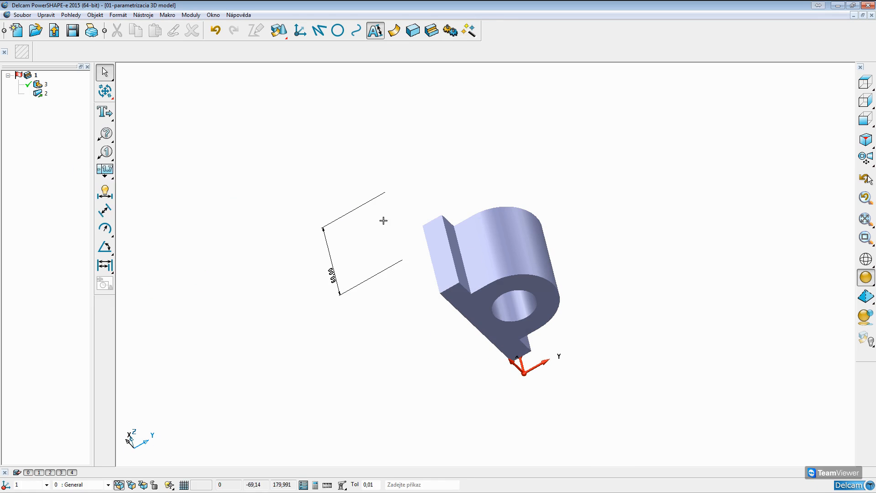